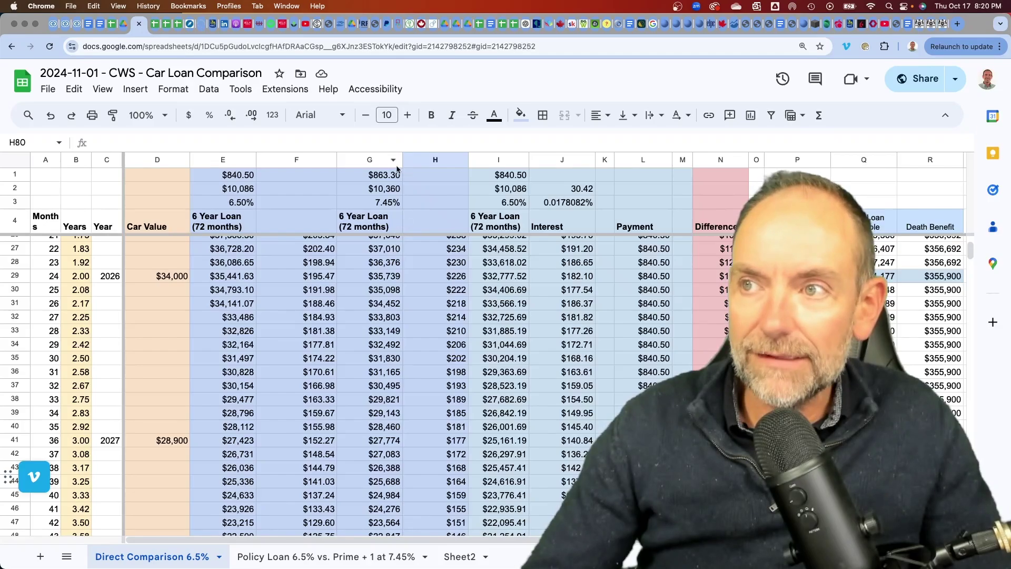
- Narrow columns G and H to thin strips between the two 6.50% loan sections
mouse_move(370, 160)
left_mouse_down()
mouse_move(435, 159)
mouse_move(354, 159)
left_mouse_up()
left_click(375, 197)
- Compare the interest rates of the two 6 Year Loan sections in cells I3 and E3
left_click(389, 204)
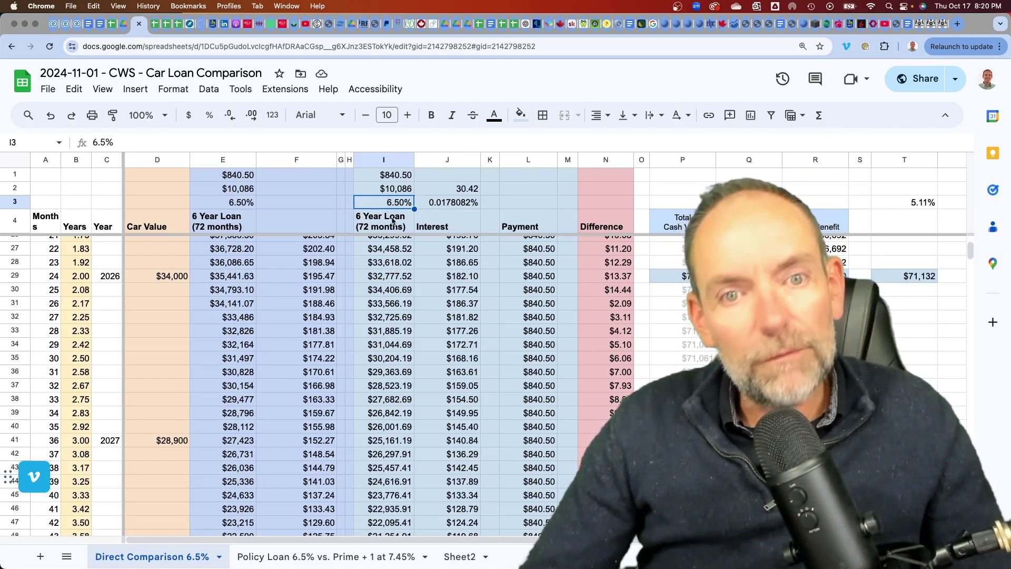
left_click(236, 203)
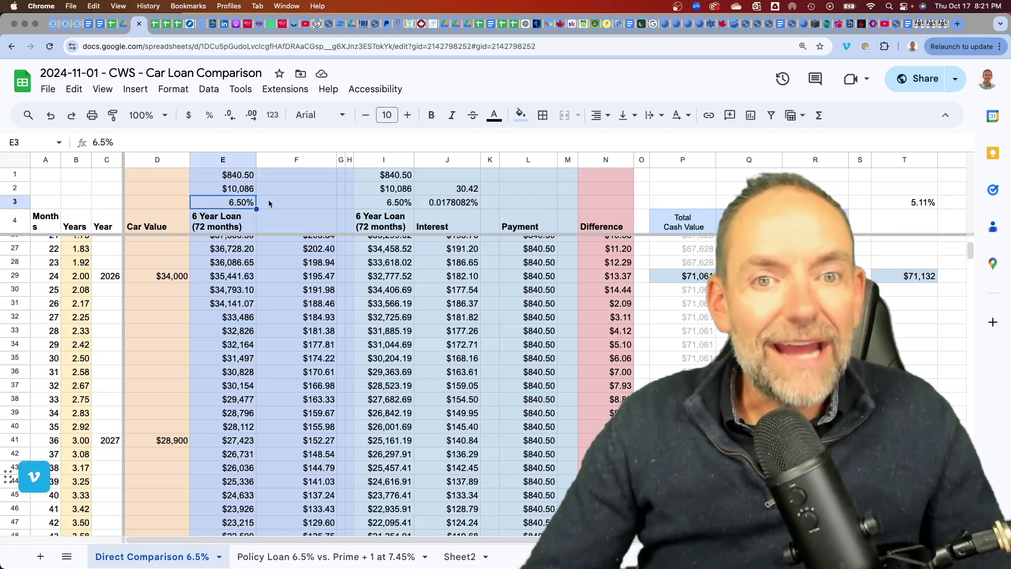
left_click(401, 199)
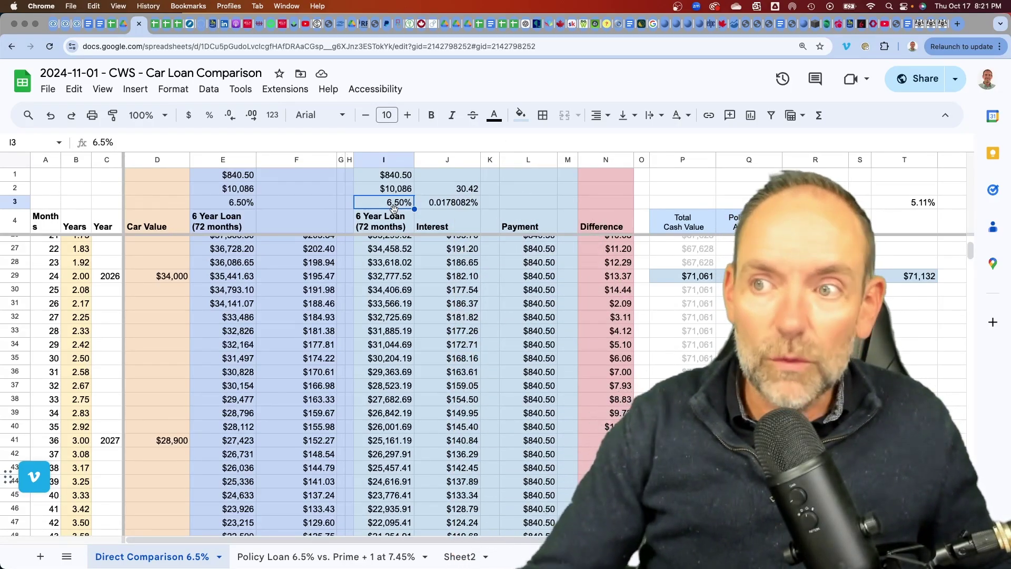
- Review the first 6 Year Loan's starting terms in columns D and E: car value, opening balance, interest rate and monthly payment
scroll(295, 308, "up", 5)
left_click(244, 284)
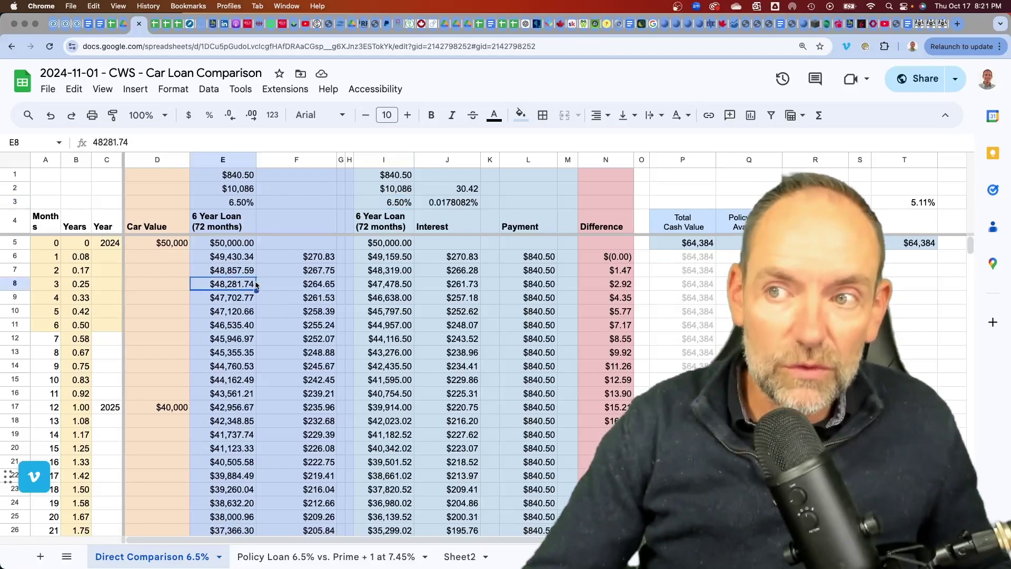
left_click(224, 161)
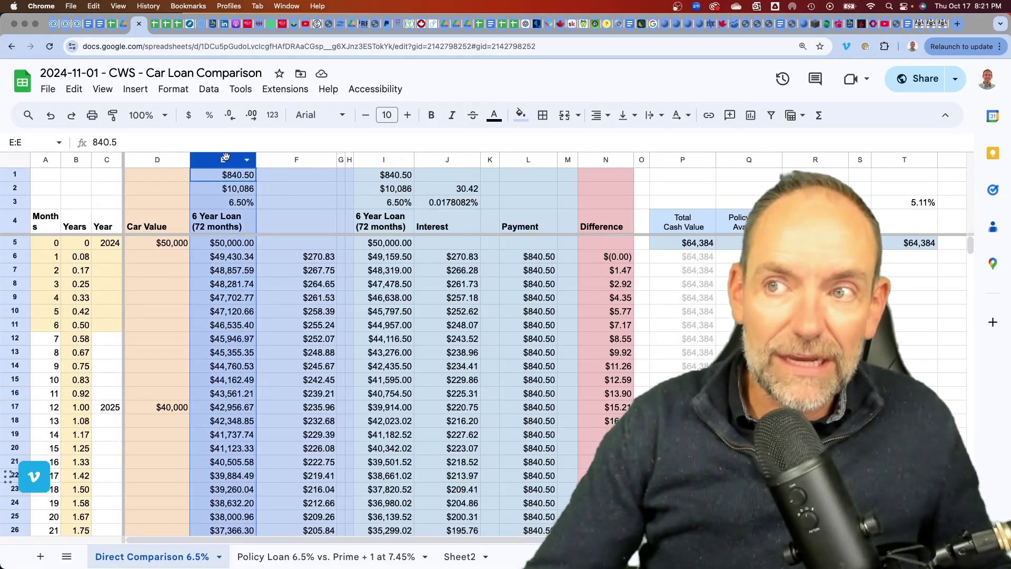
left_click(221, 226)
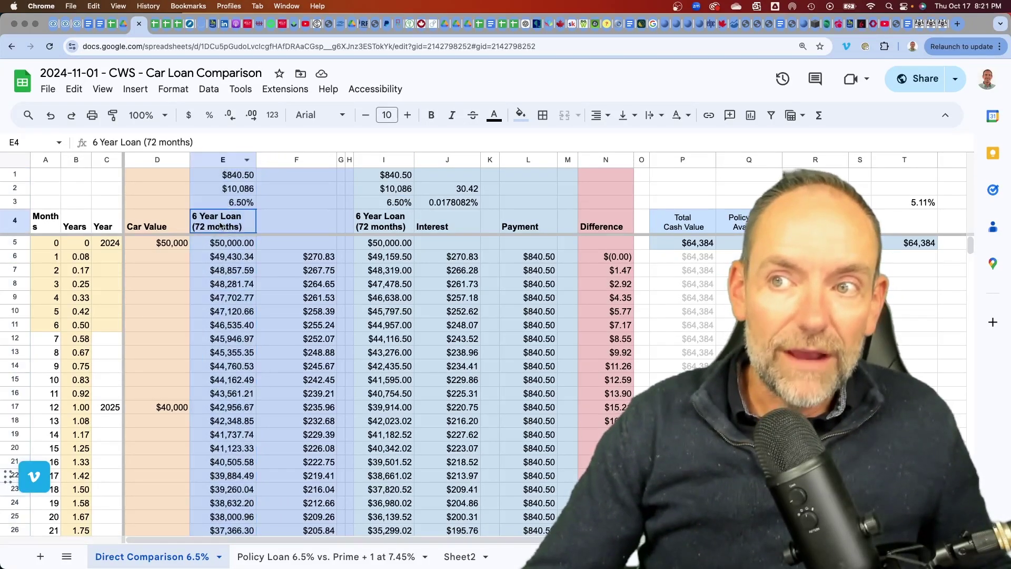
left_click(166, 243)
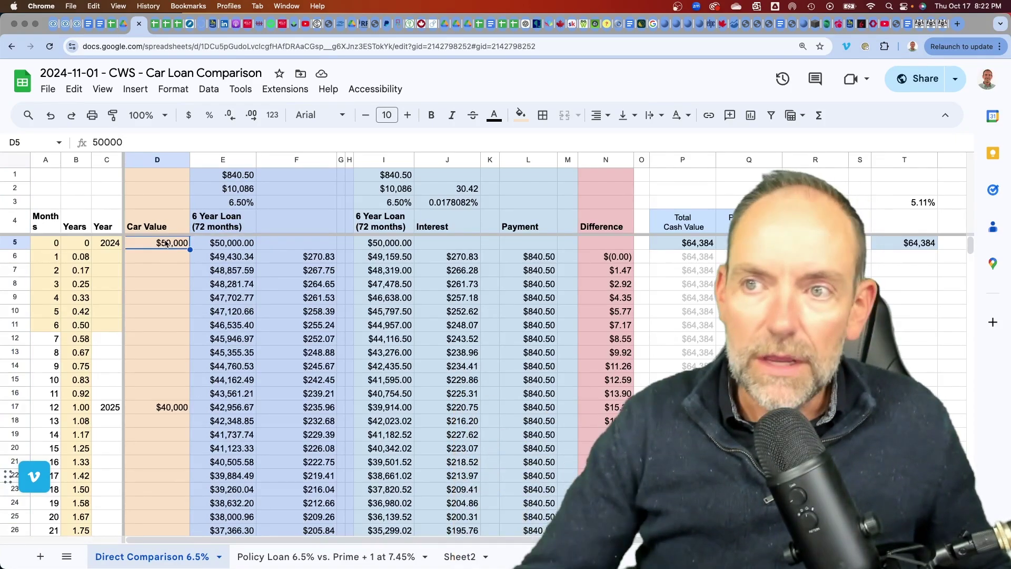
left_click(218, 245)
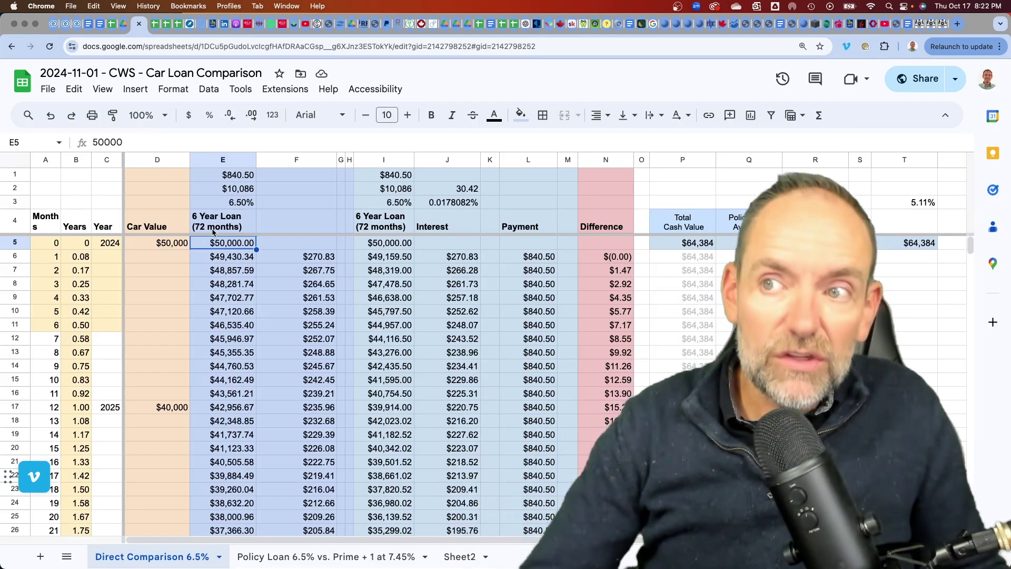
left_click(230, 206)
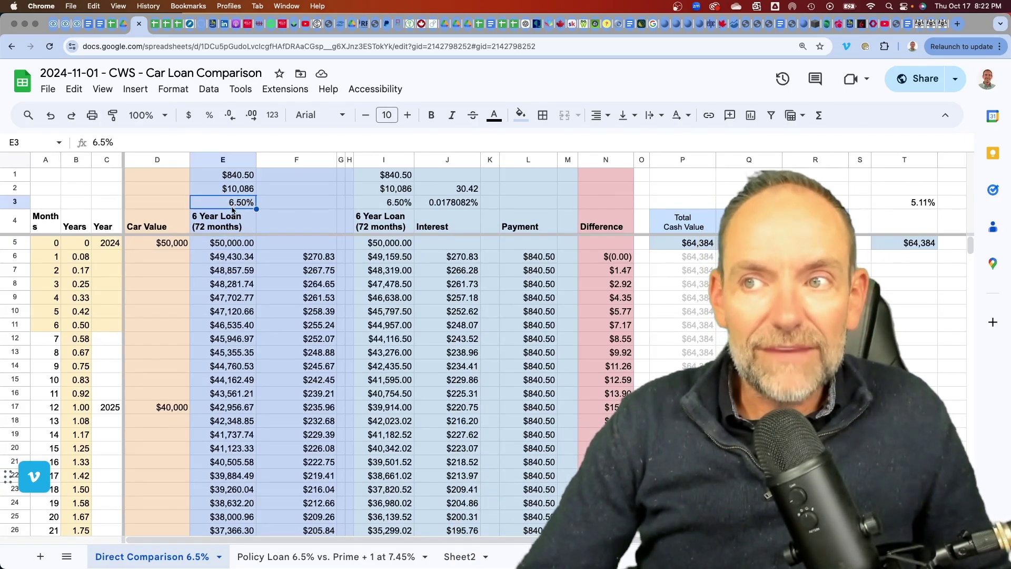
left_click(238, 177)
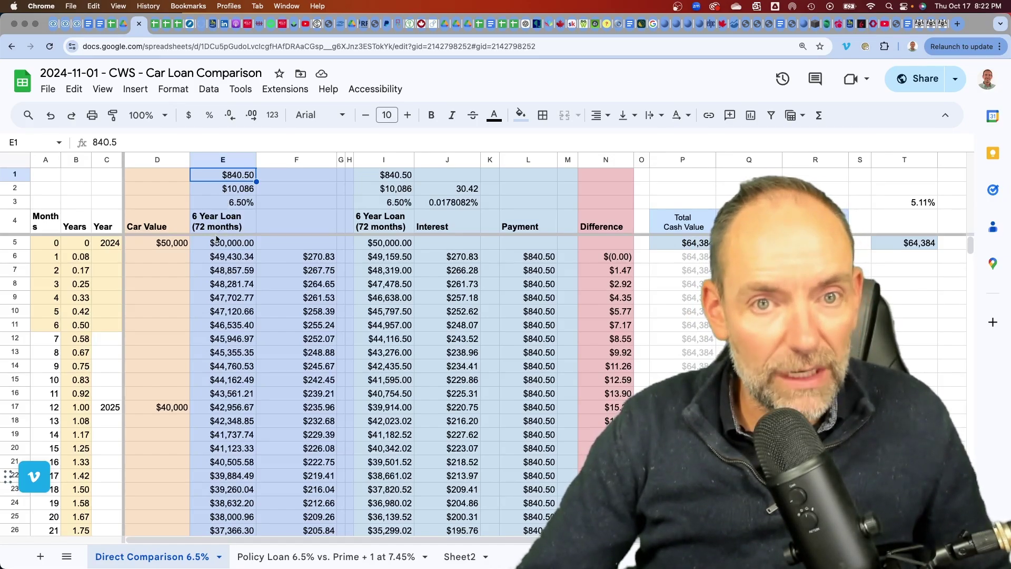
- Examine how the first loan's monthly interest amounts develop in column F, highlighting F6:F12
left_click(234, 155)
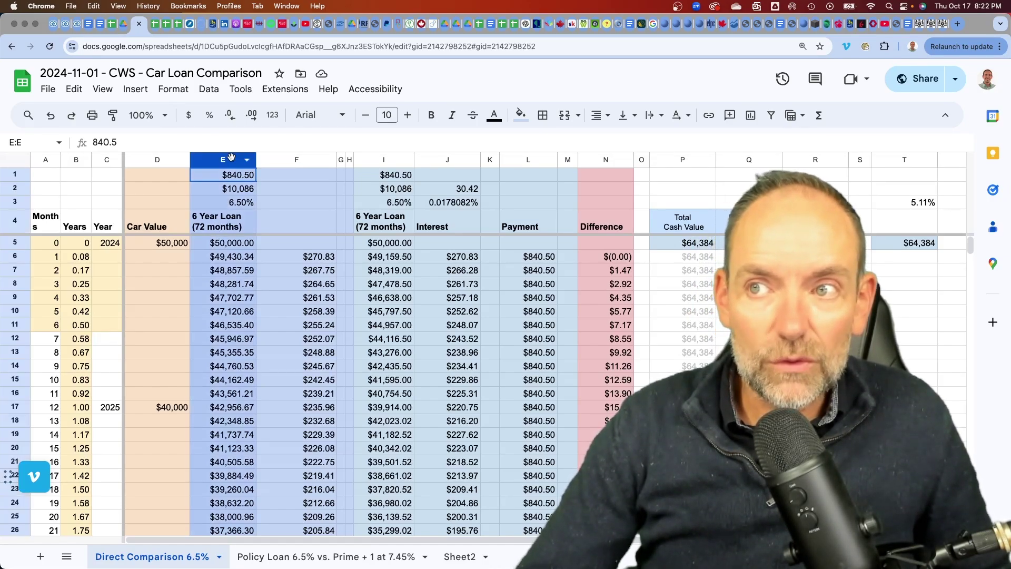
left_click(280, 204)
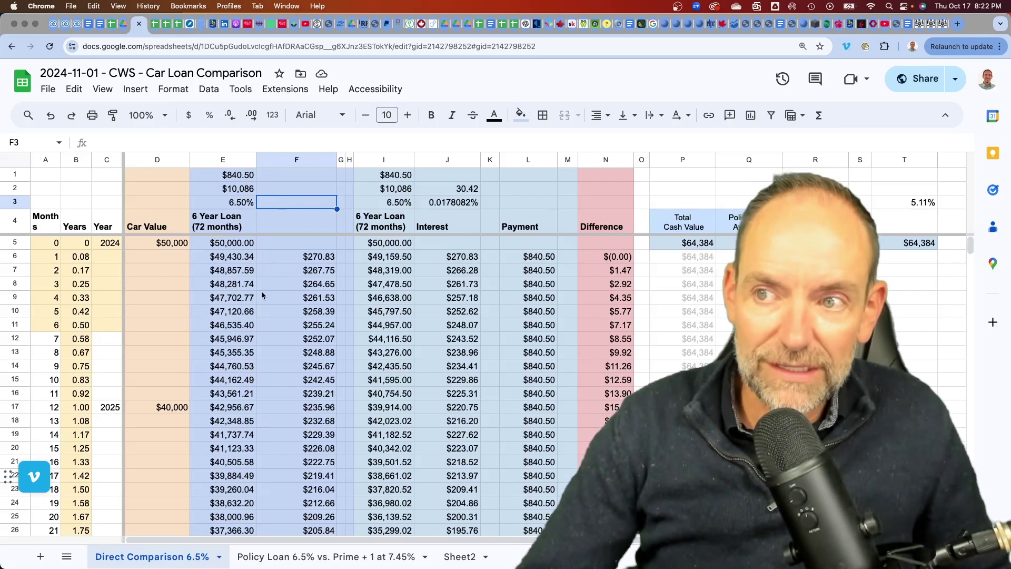
left_click_drag(276, 257, 282, 344)
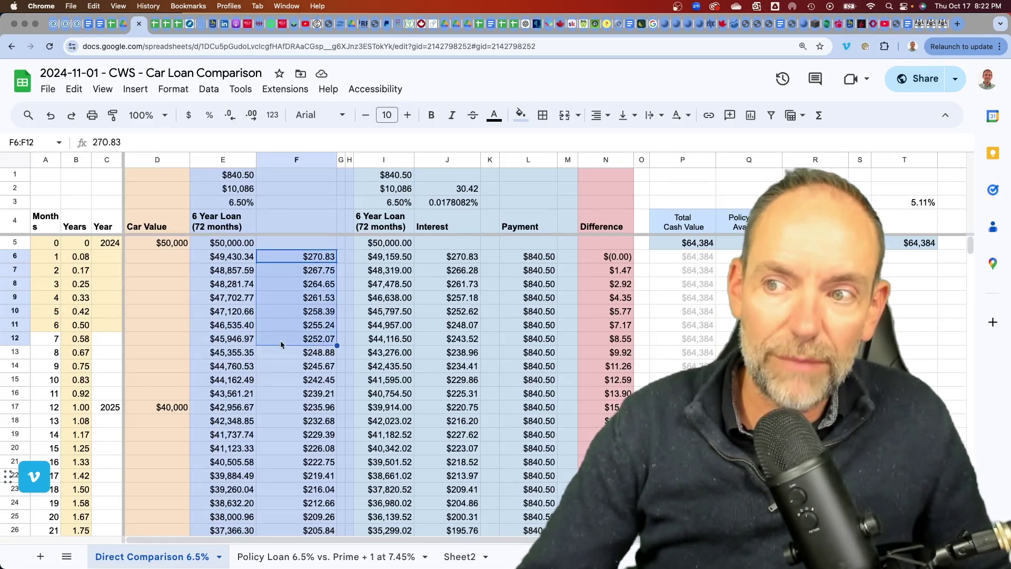
left_click(277, 435)
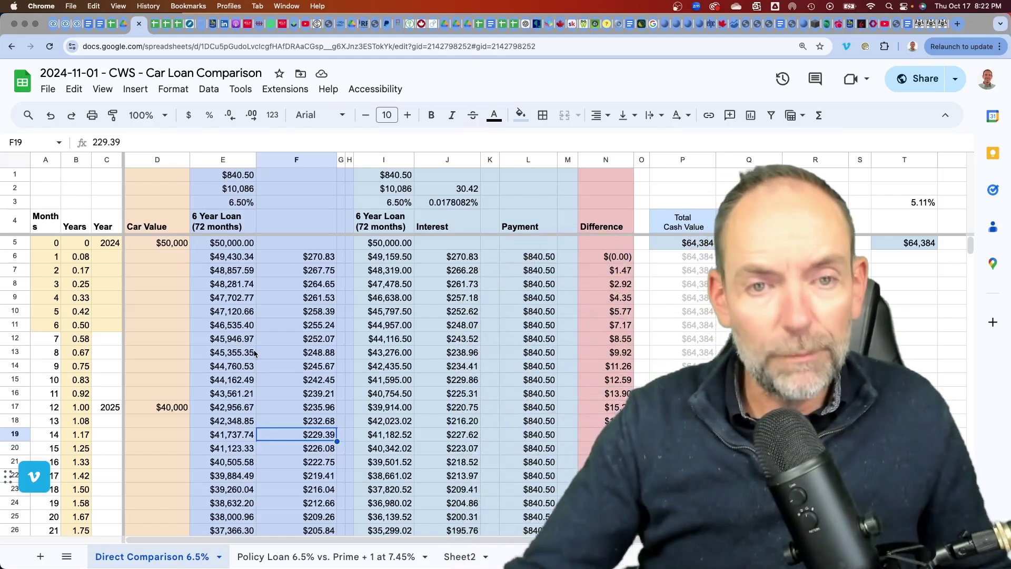
- Inspect the first loan's final balance and interest at month 72, and its total interest formula in F79
scroll(273, 380, "down", 15)
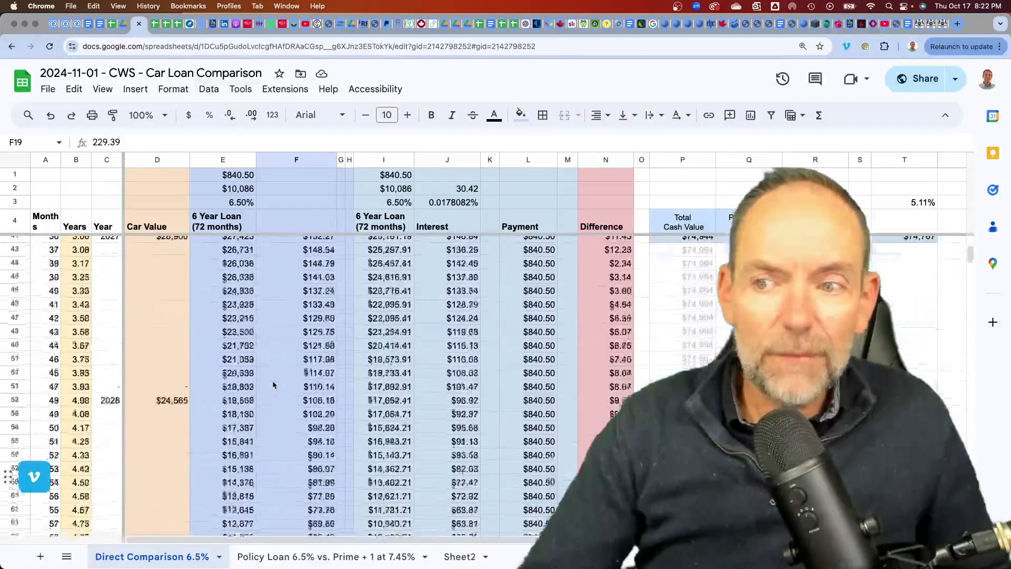
scroll(273, 384, "down", 12)
scroll(272, 383, "up", 4)
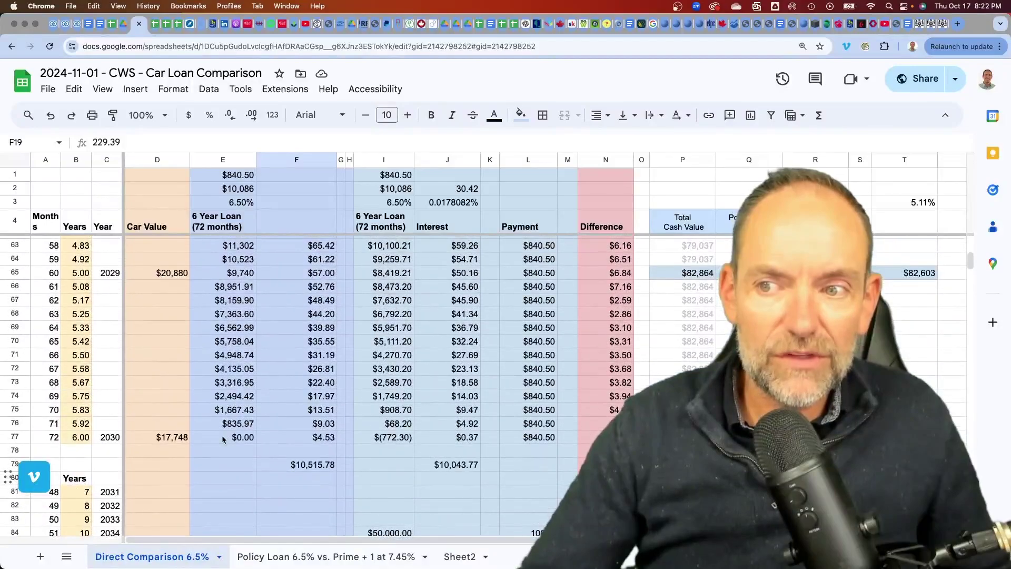
left_click(222, 438)
scroll(222, 439, "up", 3)
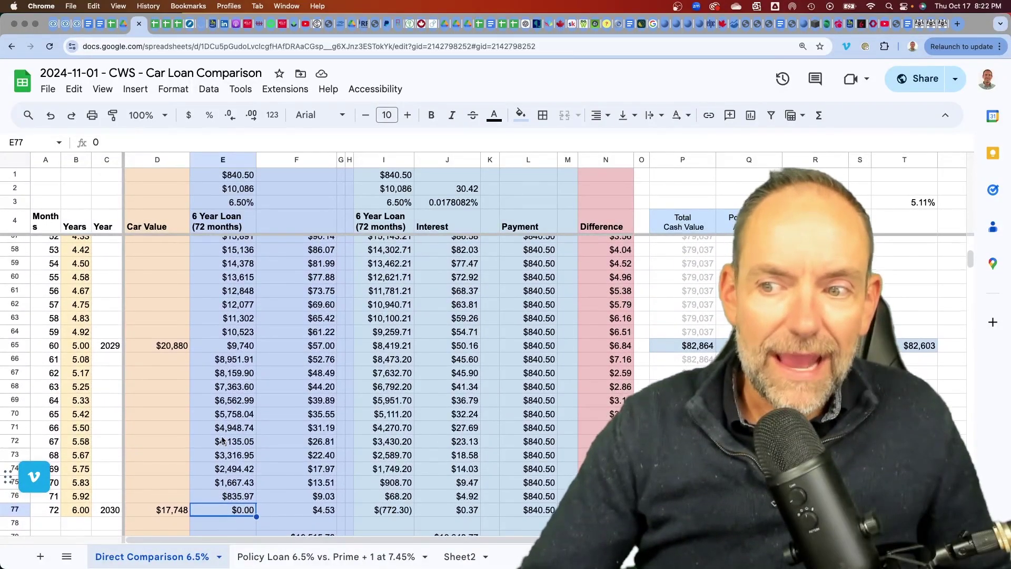
left_click(293, 496)
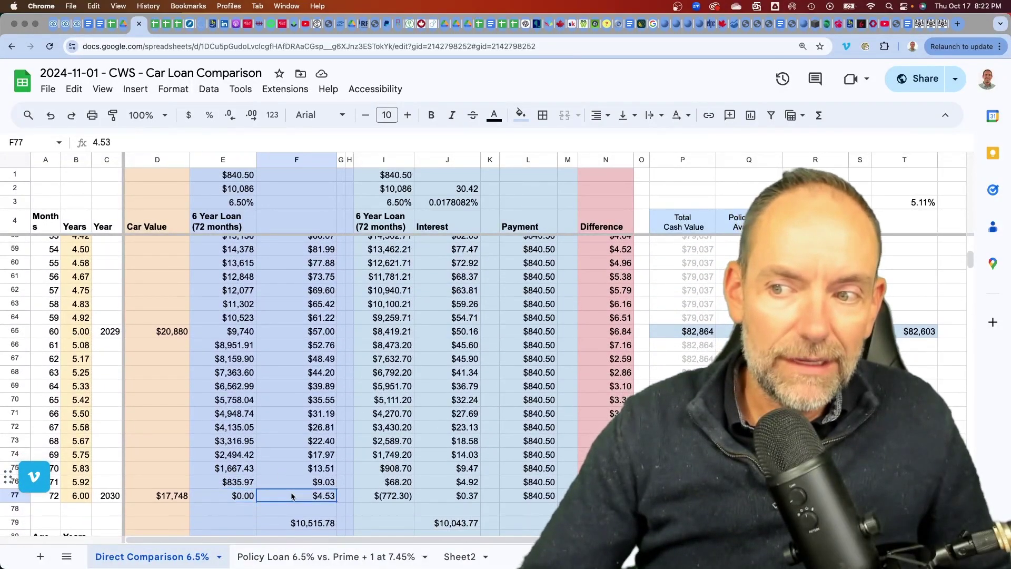
left_click(297, 524)
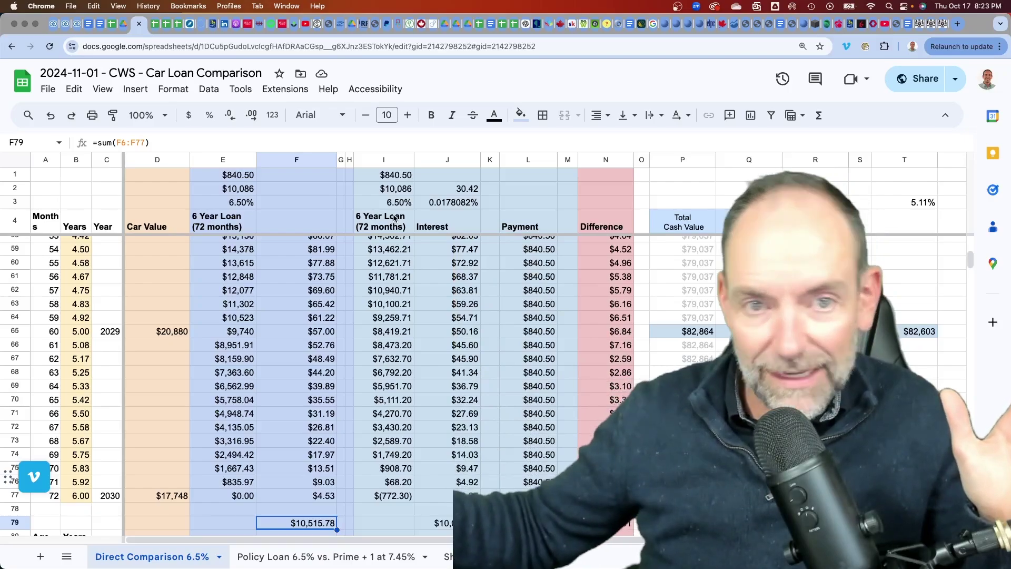
- Check the second loan's monthly payment in I1 and its balance formulas for months 1 to 6 in column I
scroll(416, 211, "up", 15)
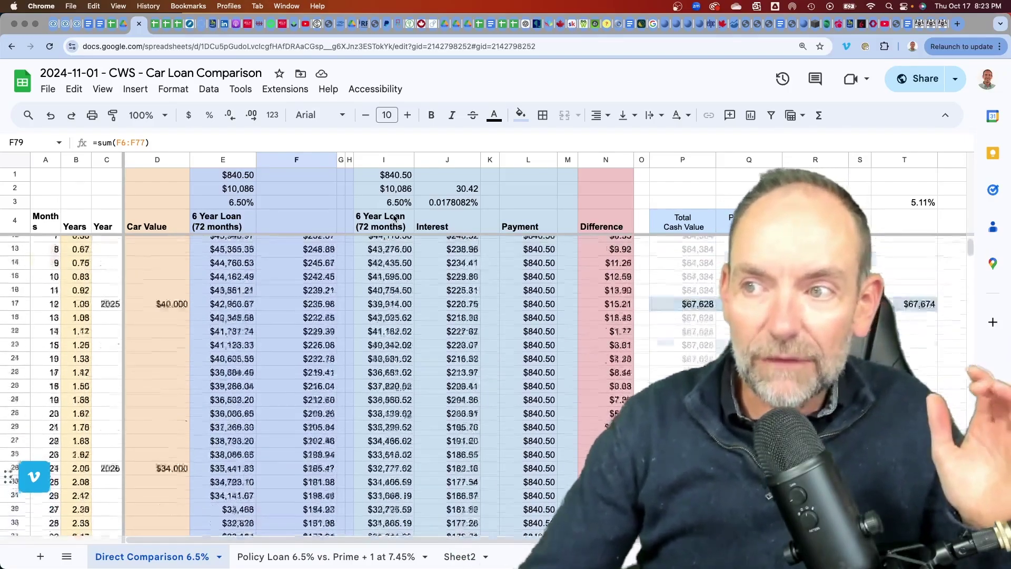
left_click(389, 257)
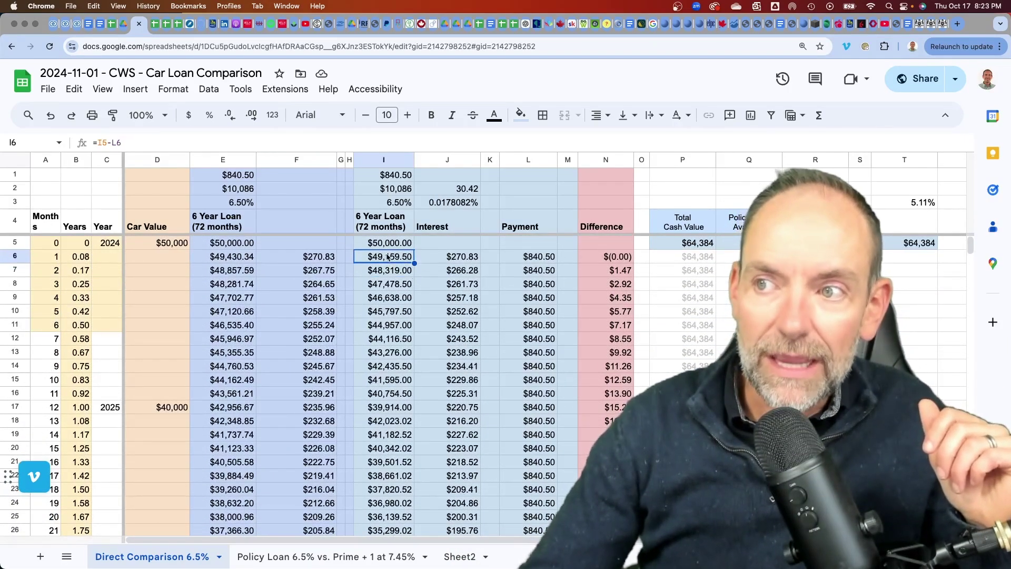
left_click(397, 176)
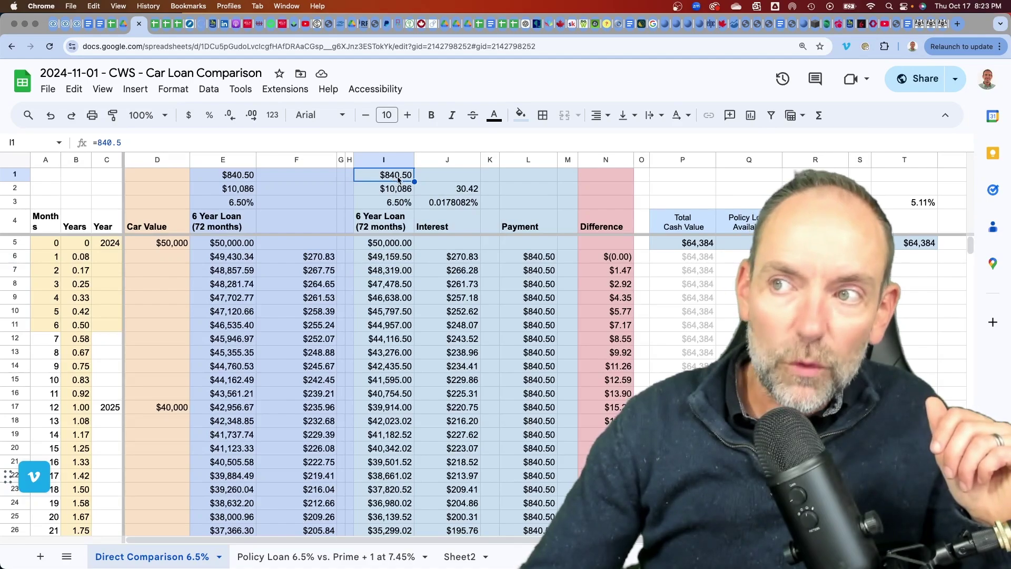
left_click(389, 257)
left_click(389, 270)
left_click(387, 284)
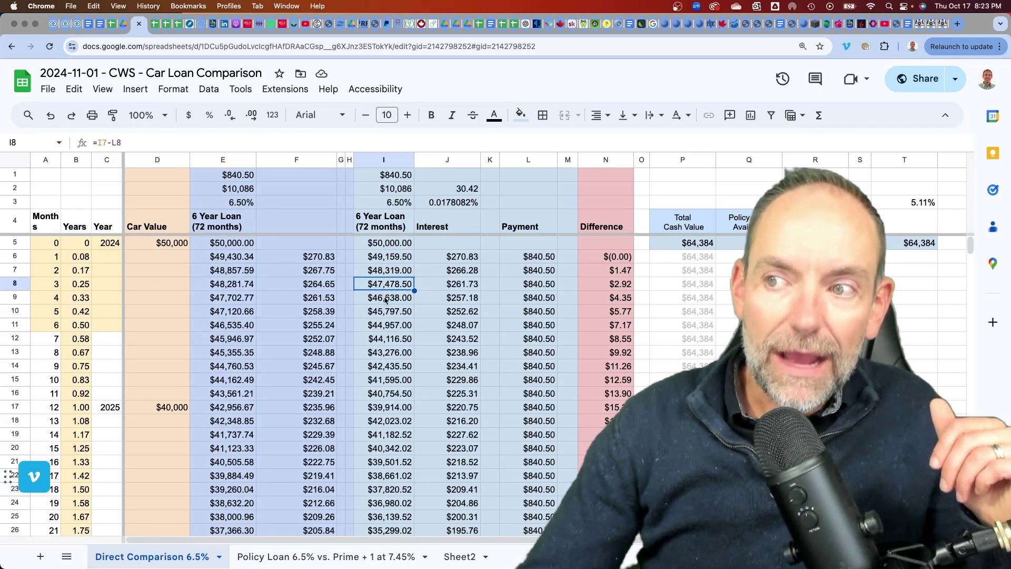
left_click(387, 298)
left_click(387, 312)
left_click(385, 326)
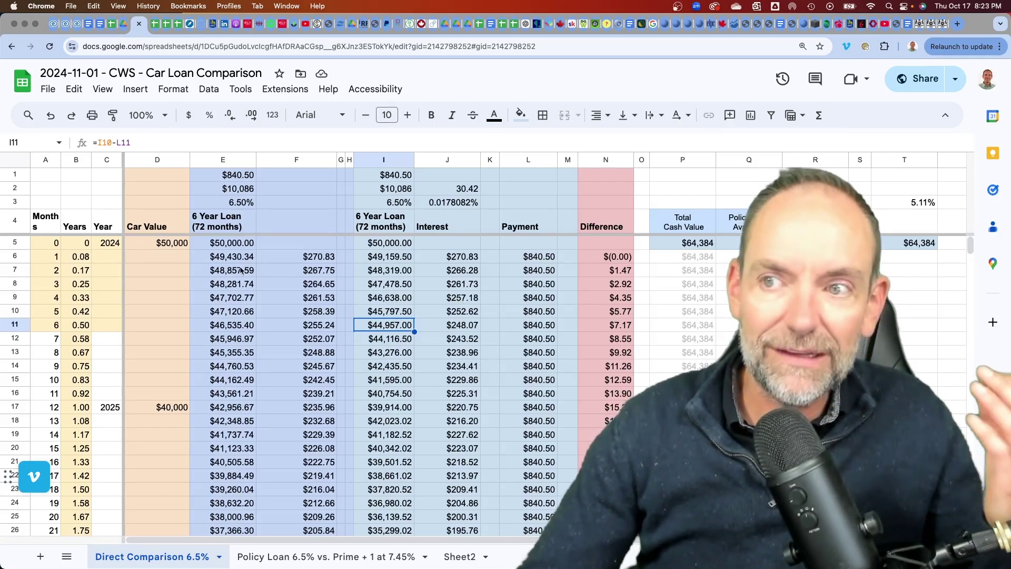
- Check the starting car value and compare the second loan's balance formulas for months 12 and 13 in I17 and I18
left_click(164, 244)
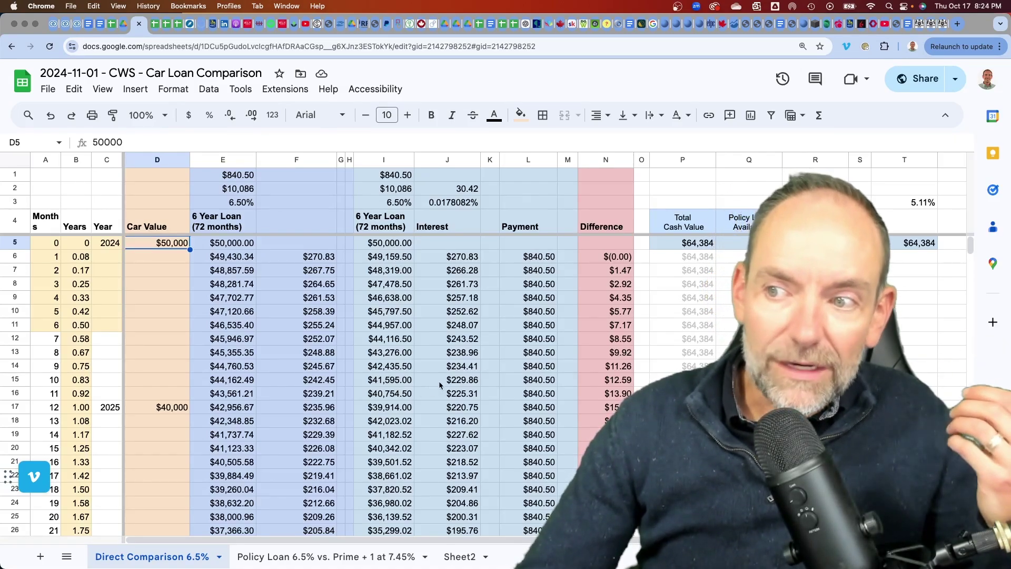
left_click(386, 405)
left_click(383, 419)
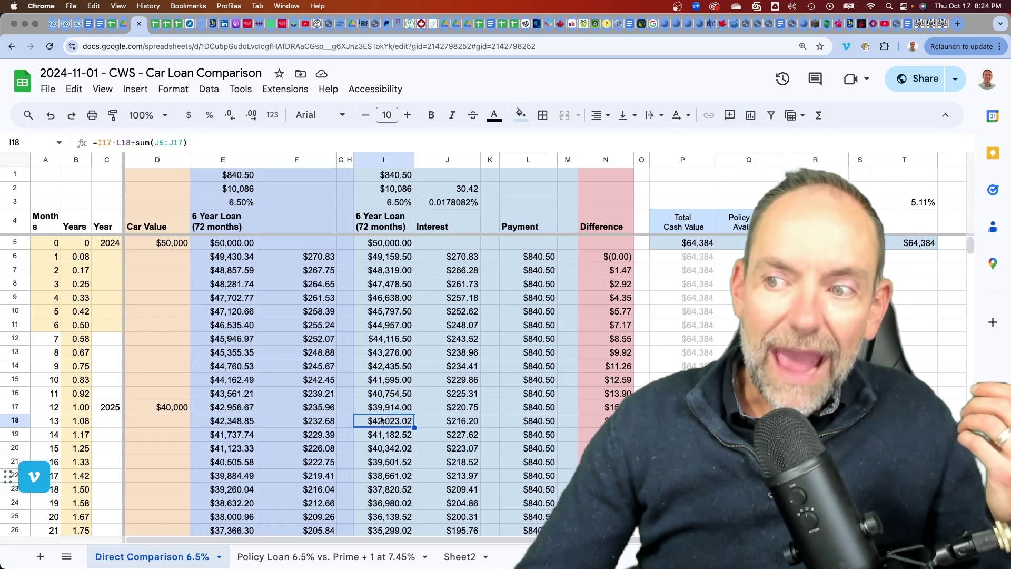
left_click(384, 411)
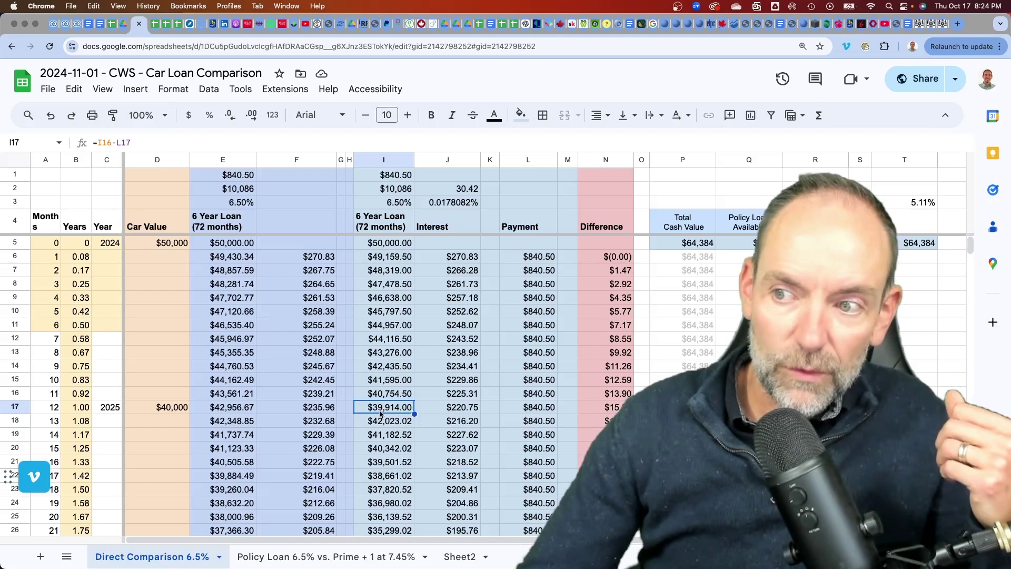
left_click(380, 421)
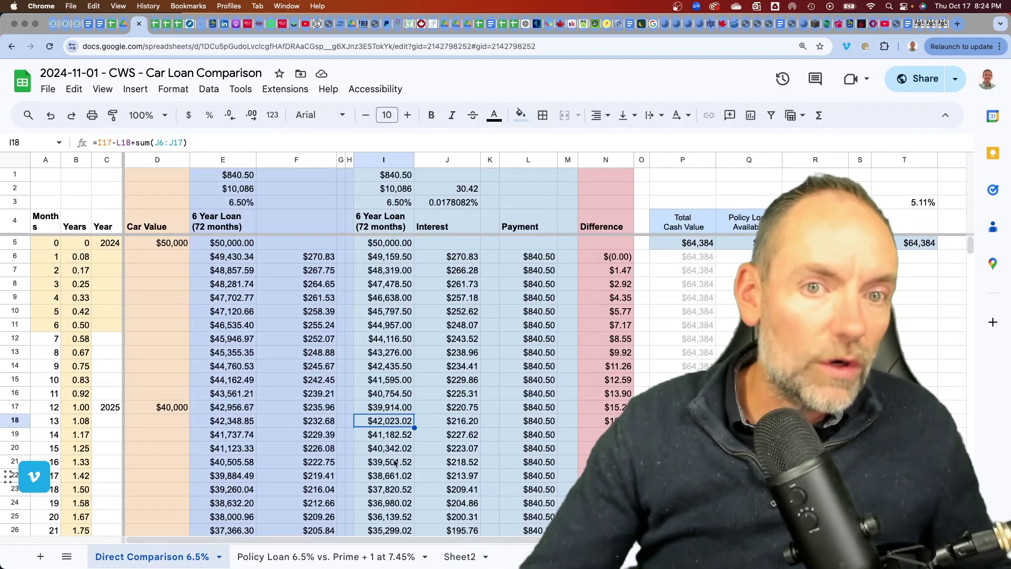
- Inspect the second loan's total interest formula in J79 below the month 72 row
scroll(399, 466, "down", 14)
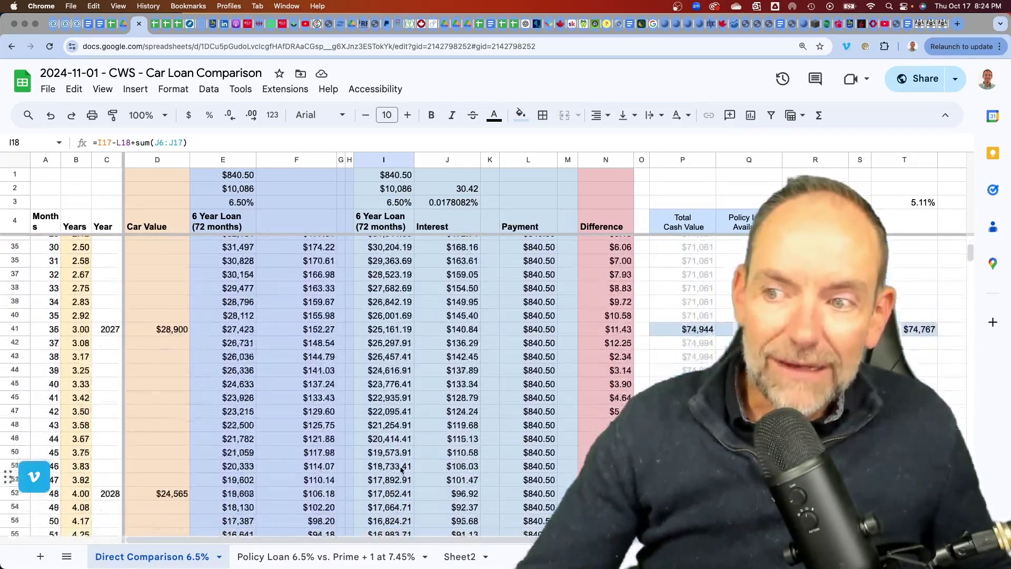
scroll(400, 468, "down", 7)
scroll(400, 468, "up", 3)
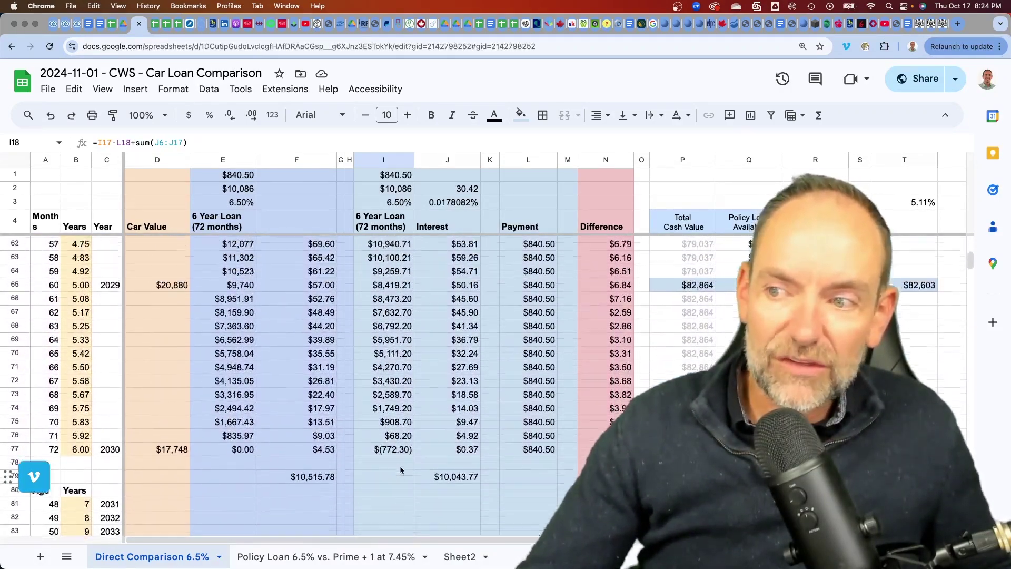
left_click(439, 524)
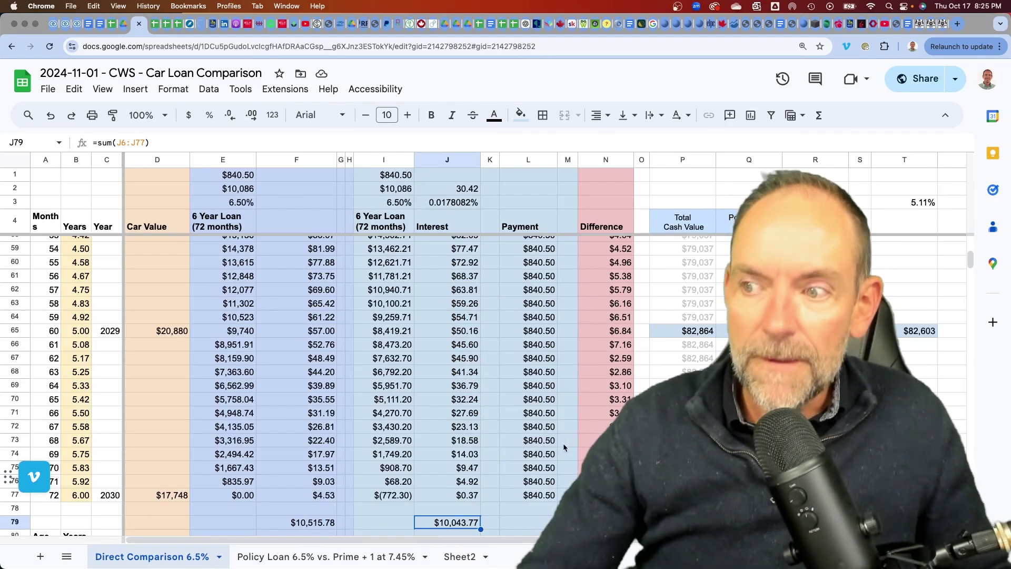
- Open Sheet2 and highlight the Cash Premiums for policy years 1 to 6 in C4:C9
scroll(456, 302, "up", 15)
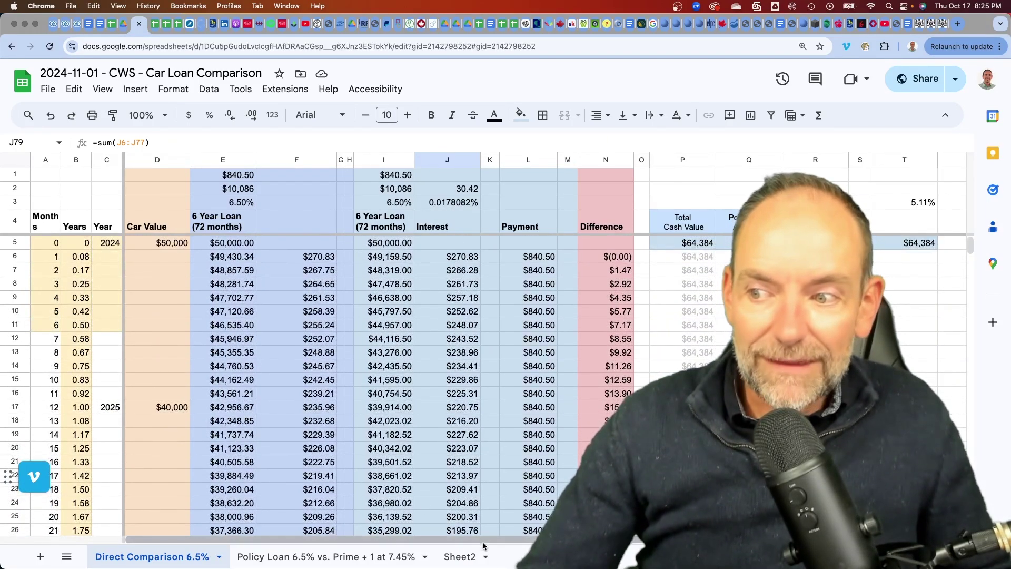
left_click(465, 561)
scroll(424, 282, "up", 15)
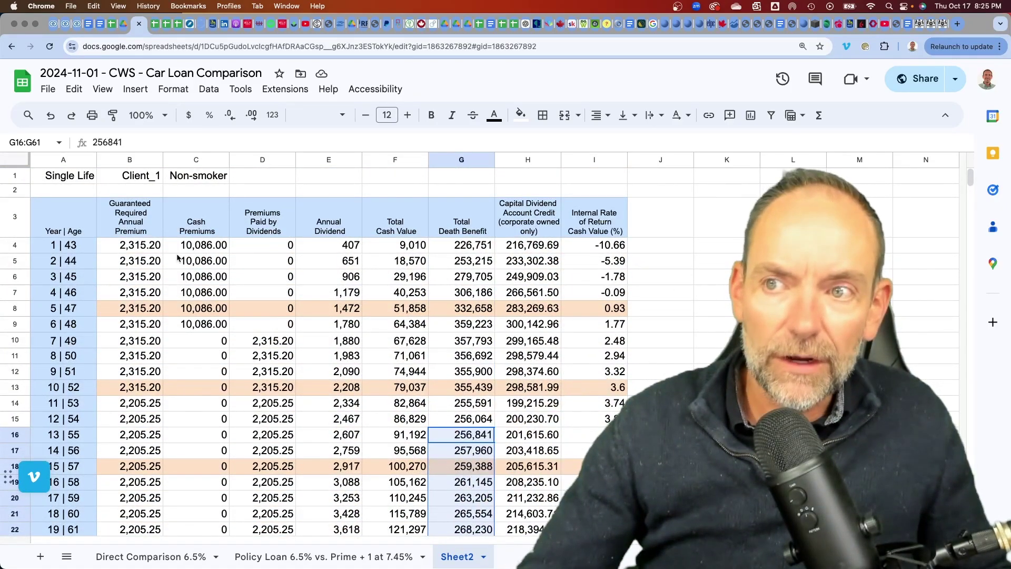
left_click_drag(184, 245, 189, 325)
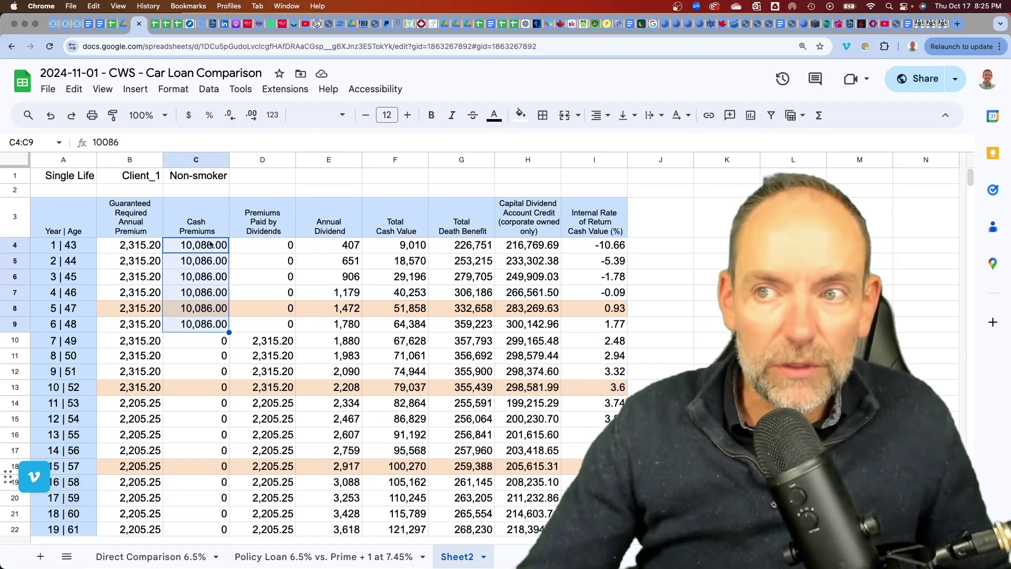
left_click_drag(209, 244, 209, 326)
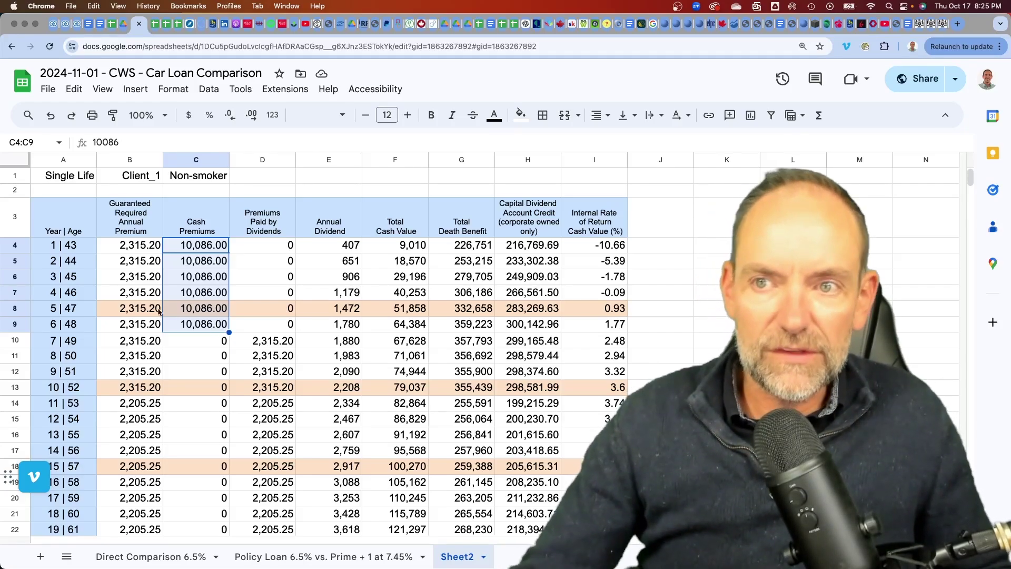
- Highlight policy years 1 to 6 in A4:A9, their Cash Premiums in C4:C9 and their Total Cash Value in F4:F9
left_click_drag(43, 246, 48, 325)
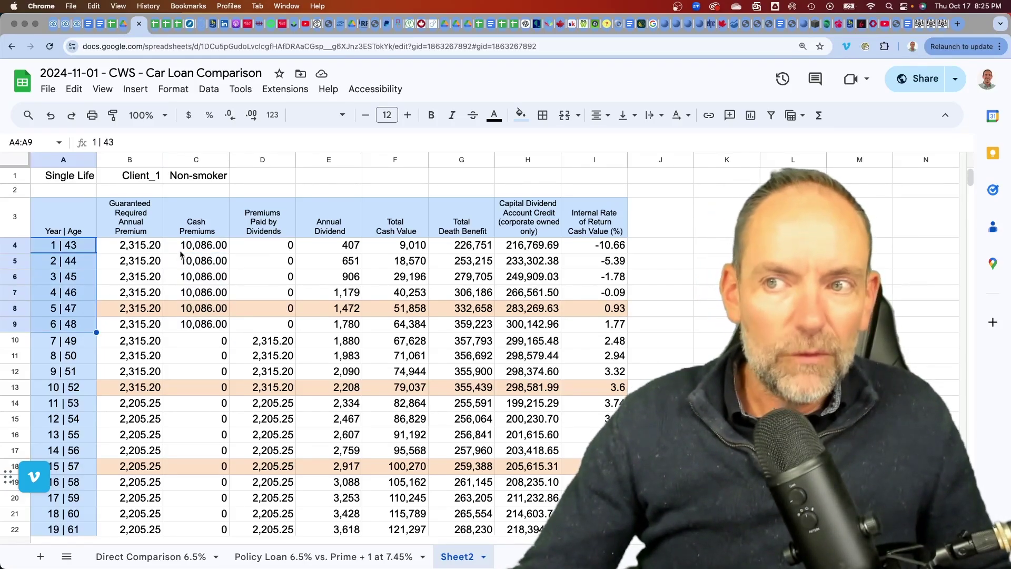
left_click_drag(180, 251, 188, 324)
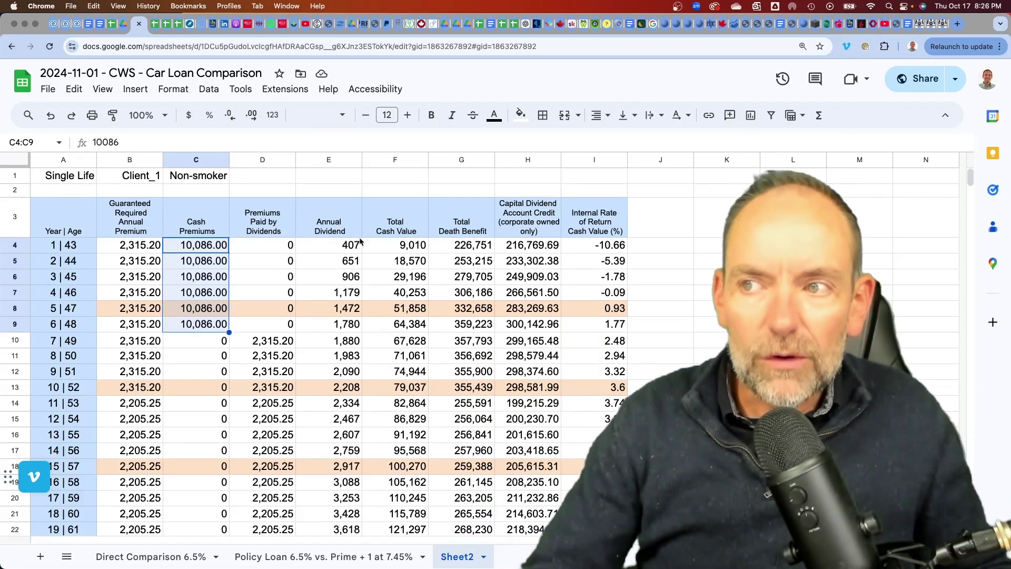
left_click_drag(390, 244, 397, 323)
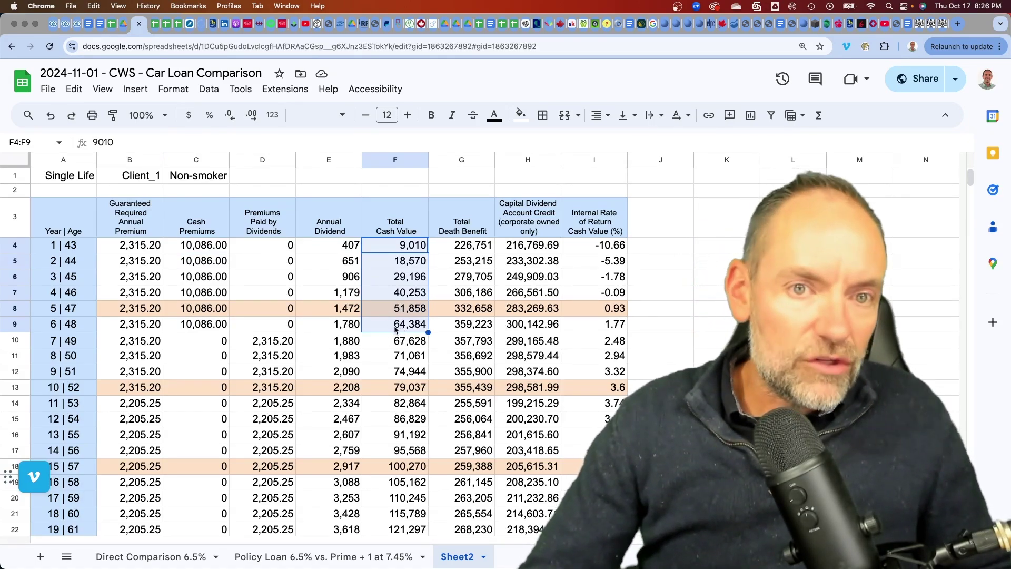
- Highlight the Cash Premiums after year 6 in C10:C19 and the Total Cash Value for years 7 to 15 in F10:F18
left_click_drag(203, 246, 209, 479)
left_click(202, 326)
left_click(203, 340)
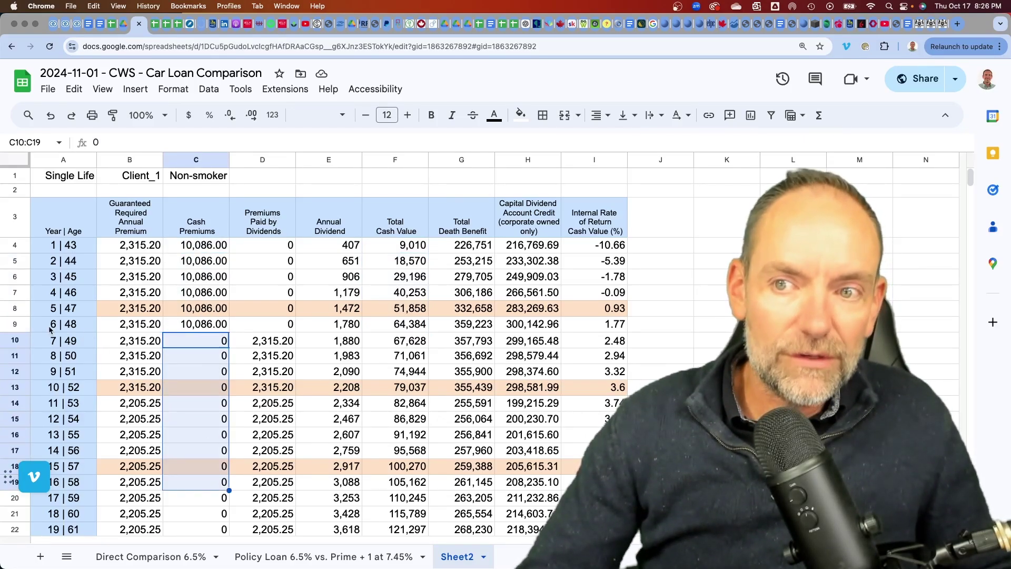
left_click(15, 324)
left_click_drag(190, 340, 196, 483)
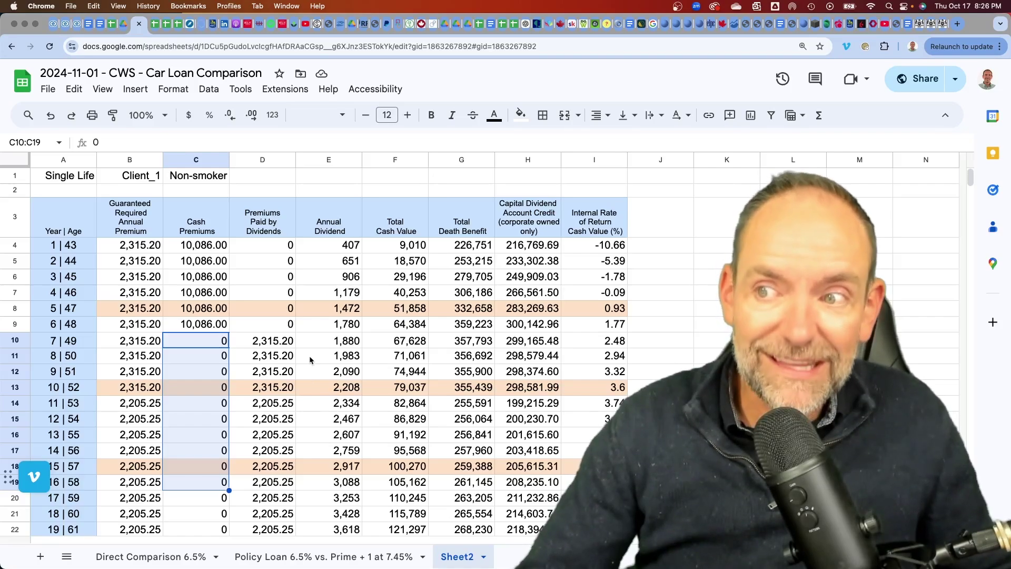
left_click_drag(402, 339, 390, 479)
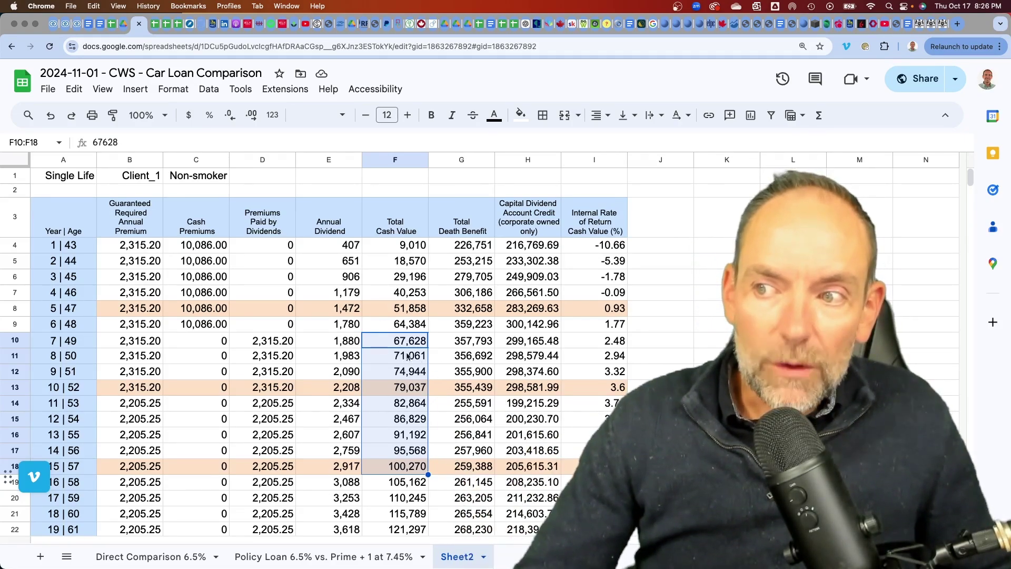
- On the Policy Loan 6.5% vs. Prime + 1 at 7.45% sheet, compare the month 0 Total Cash Value in P5 with the loan amount in I5
left_click(268, 554)
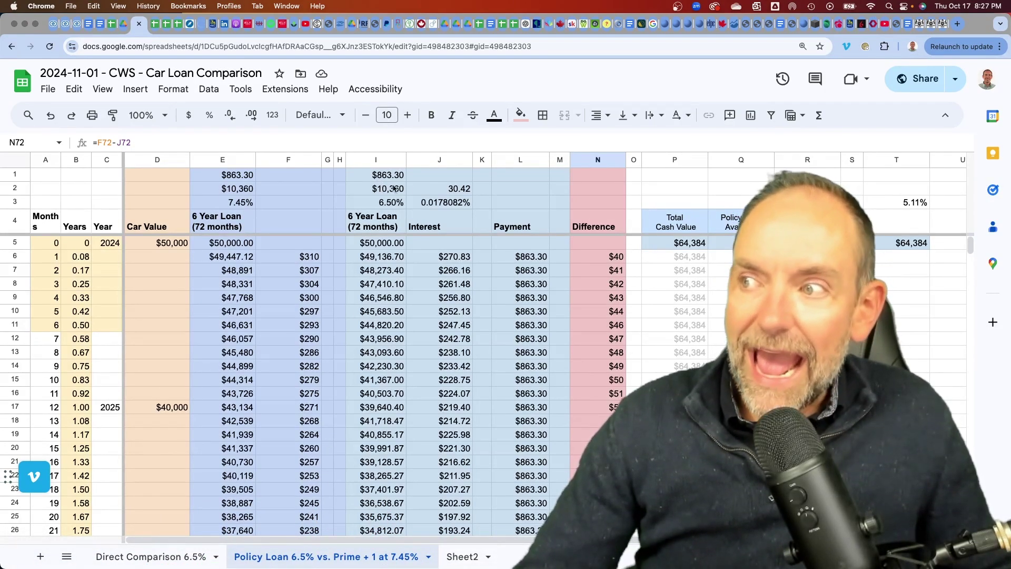
left_click(671, 243)
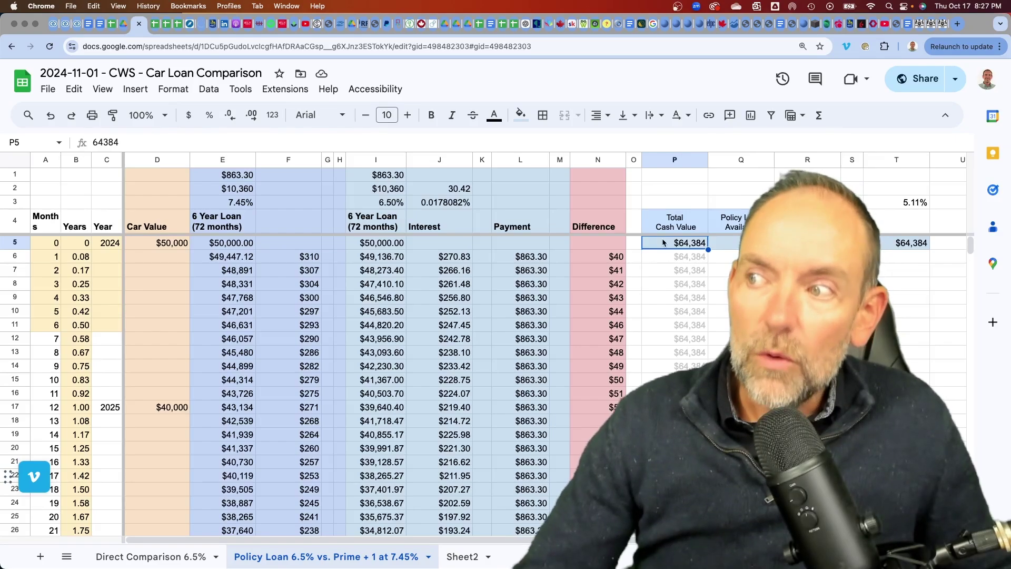
left_click(384, 245)
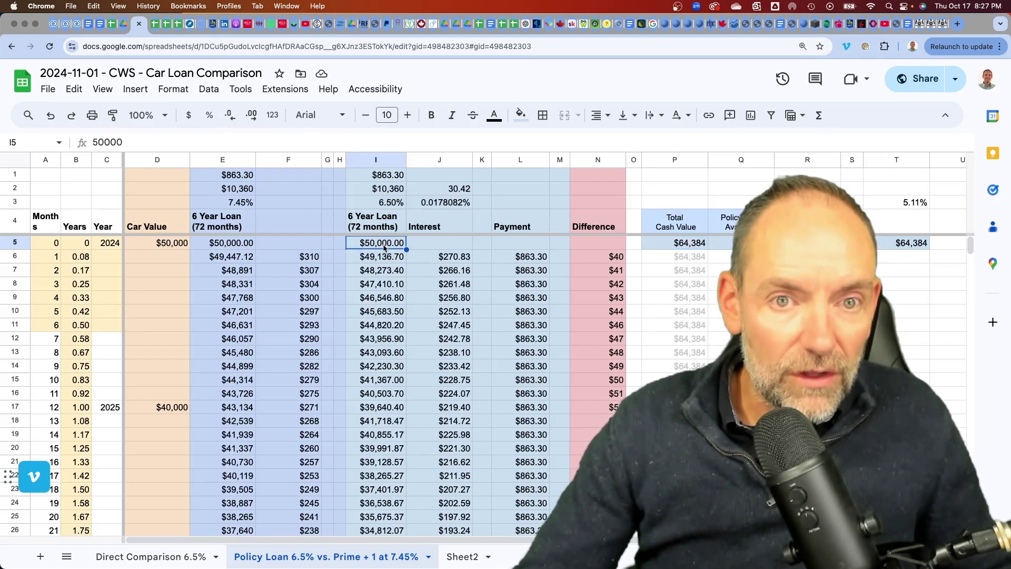
left_click(682, 245)
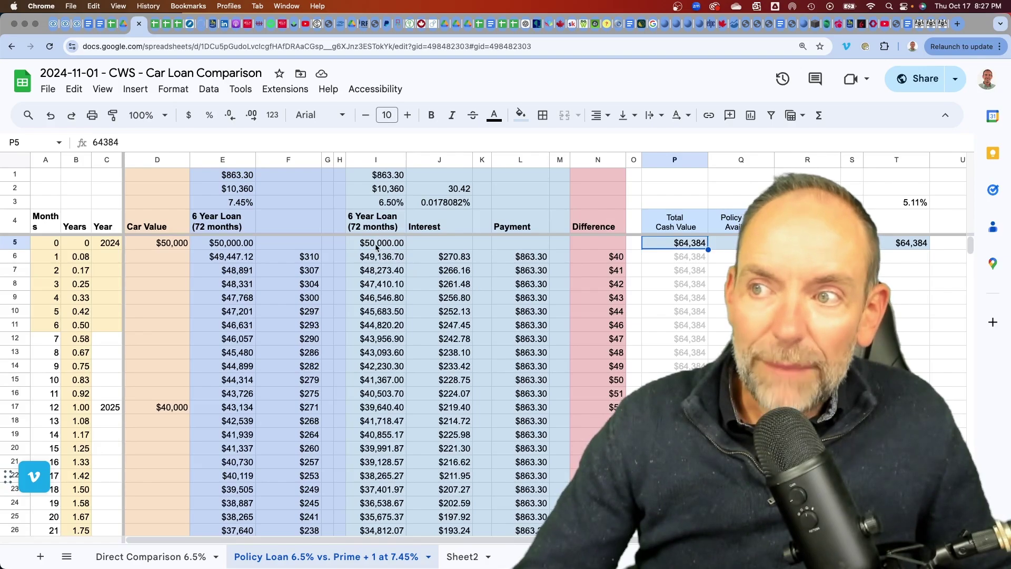
- Highlight the early balances of the 6.5% policy loan in column I and the 7.45% loan in E5:E23
left_click_drag(377, 243, 424, 453)
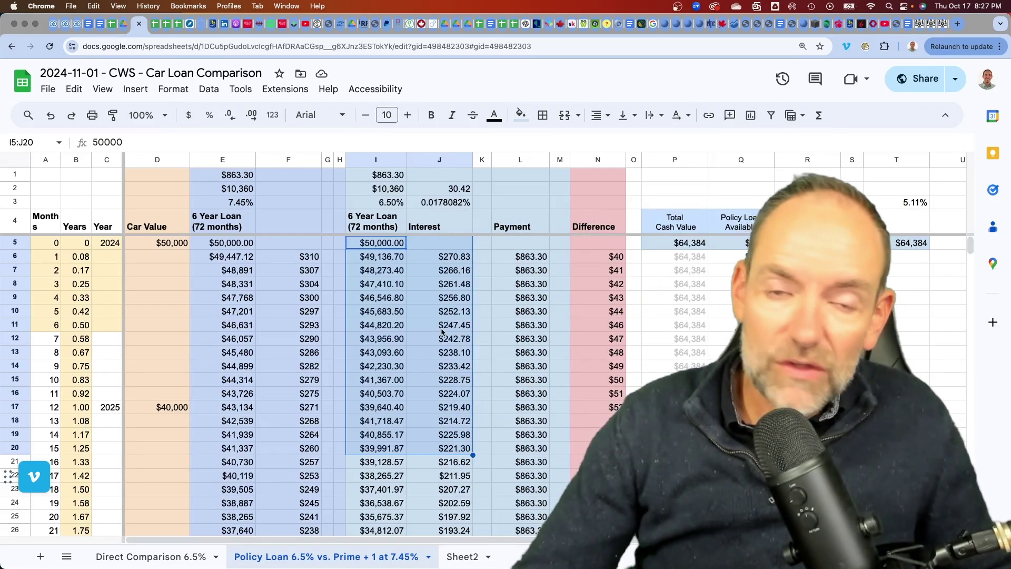
left_click(383, 258)
left_click_drag(376, 243, 376, 448)
left_click_drag(232, 246, 236, 489)
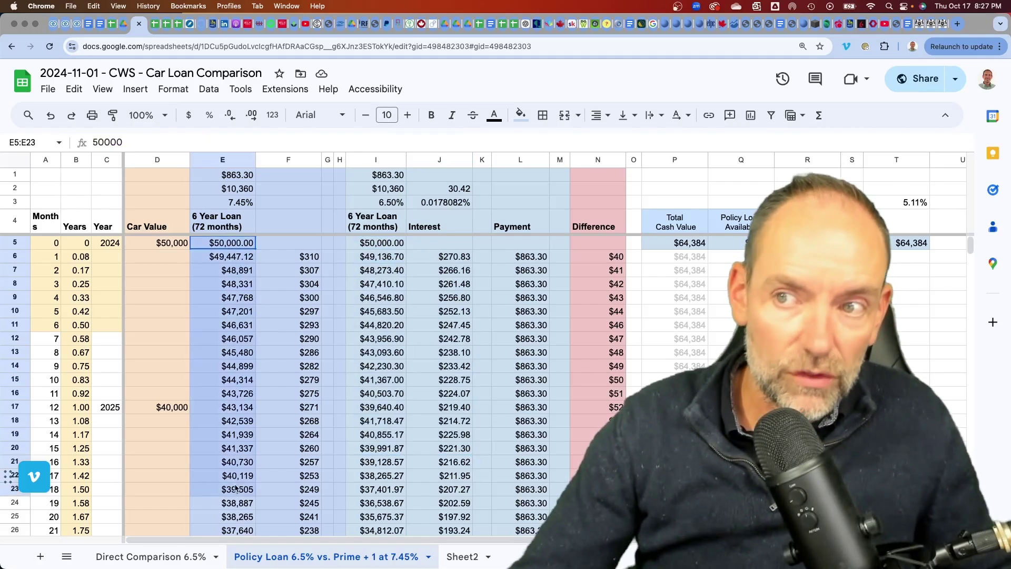
scroll(368, 475, "down", 10)
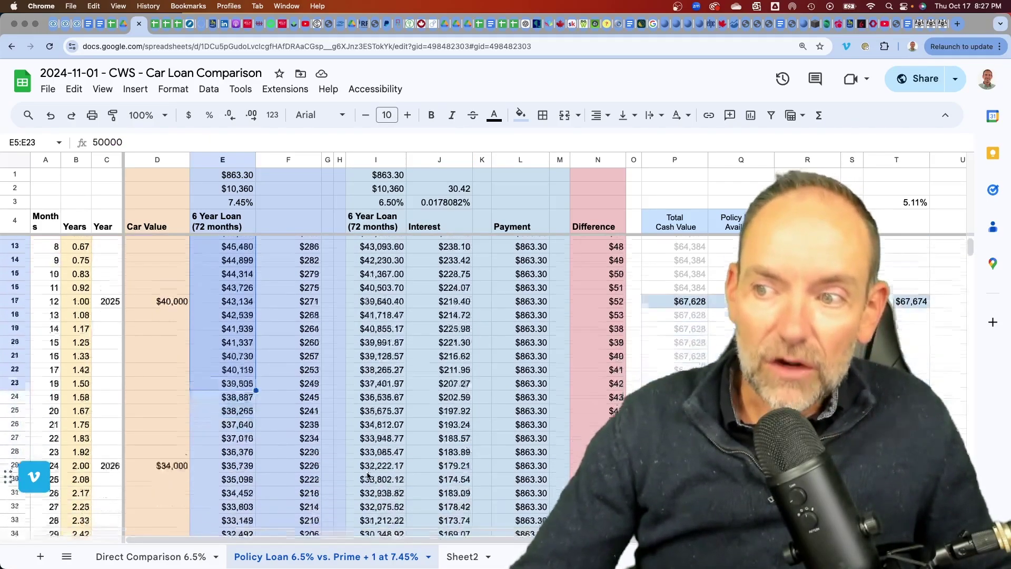
- Switch to the Direct Comparison 6.5% sheet and check both loans' interest rates in E3 and I3
key("alt+Up")
left_click(221, 215)
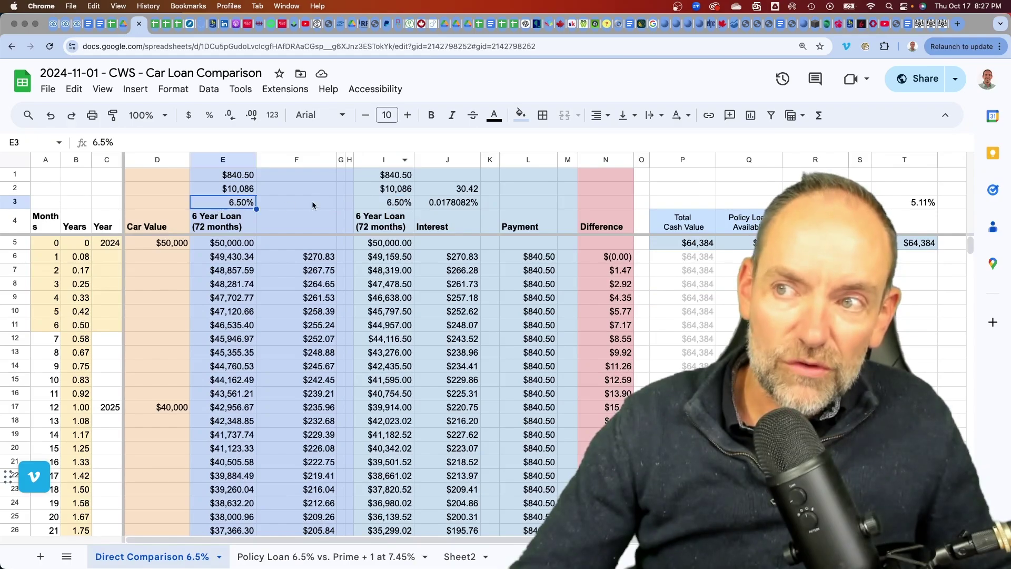
left_click(383, 188)
left_click(381, 207)
left_click(233, 206)
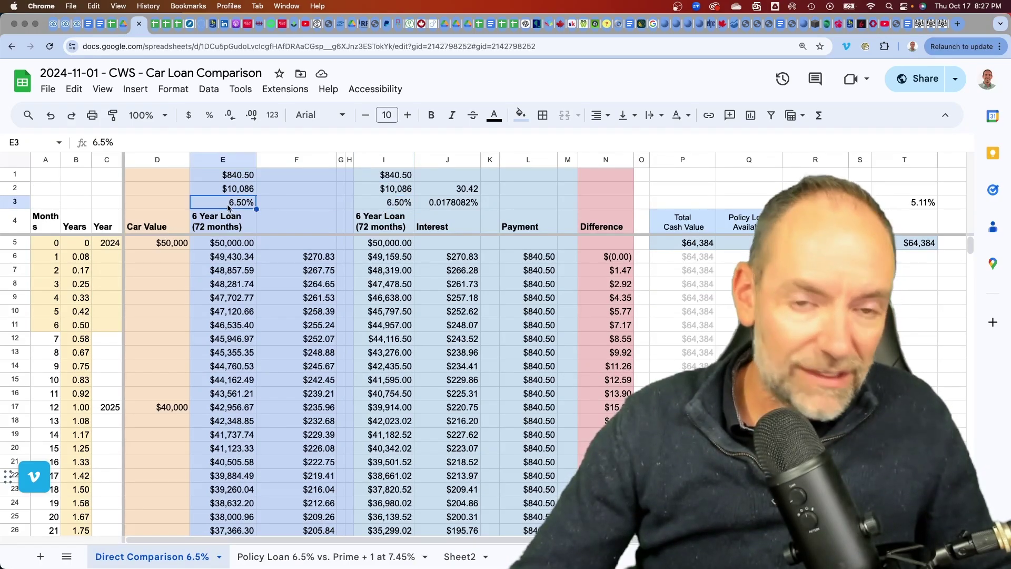
- Inspect the policy loan's total interest formula in J79 and the balances of the final months above it
scroll(389, 503, "down", 15)
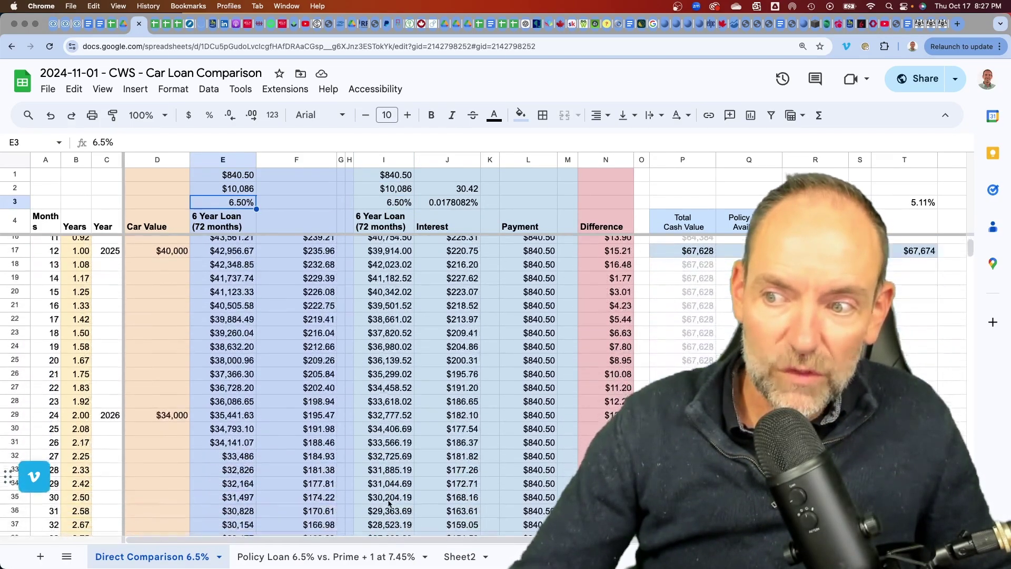
scroll(389, 503, "down", 4)
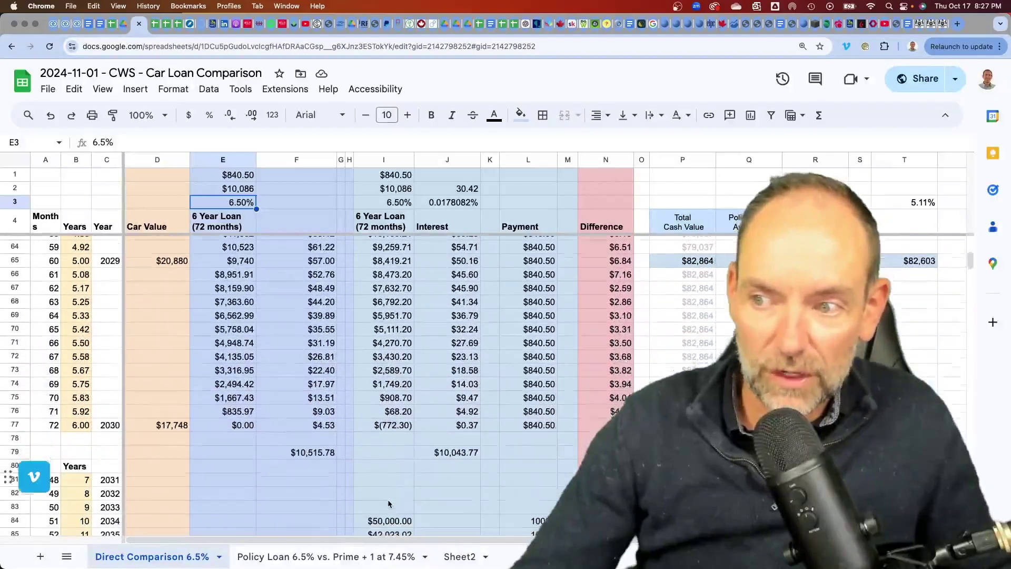
left_click(449, 454)
scroll(449, 445, "up", 3)
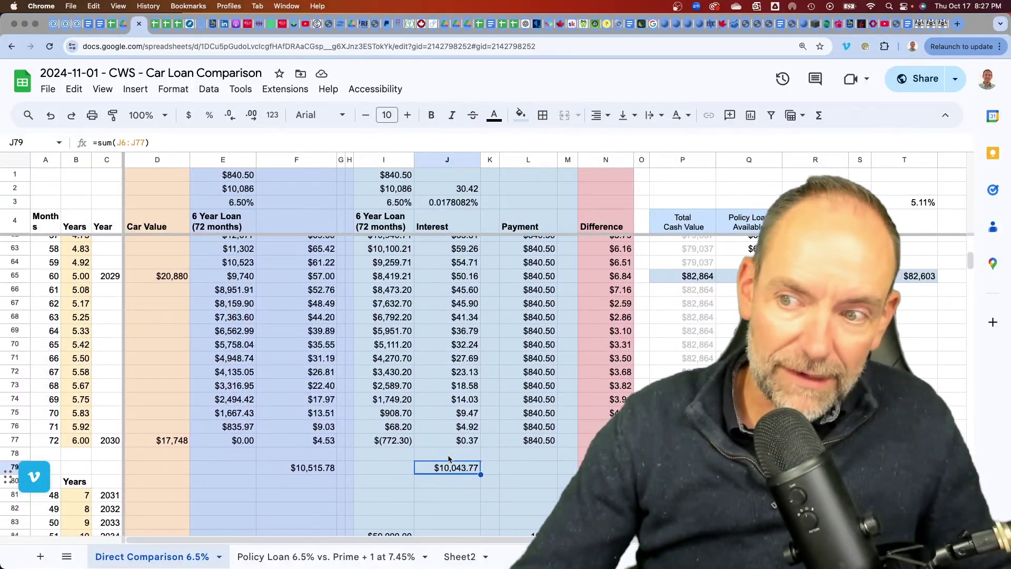
scroll(449, 459, "down", 1)
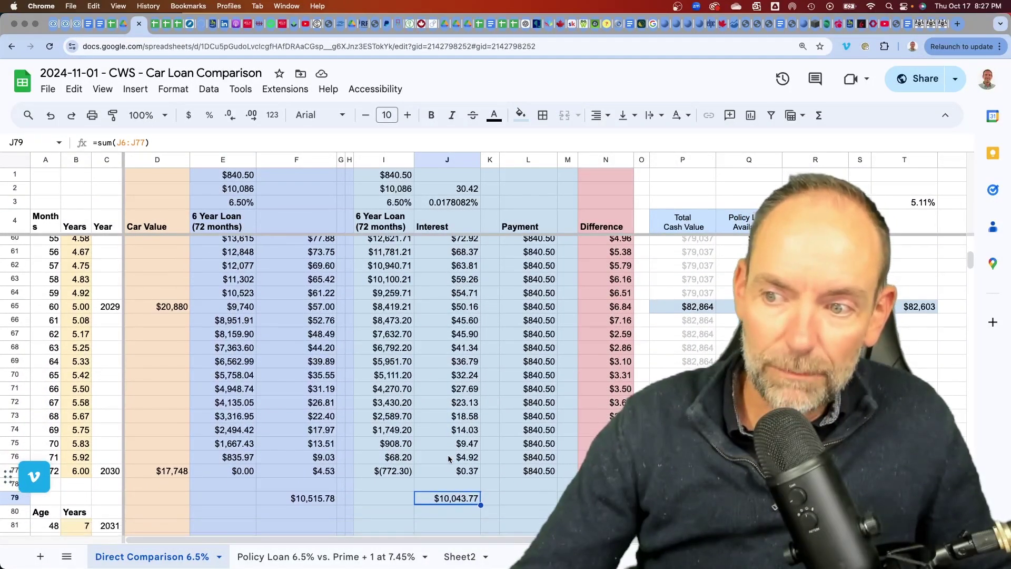
scroll(476, 404, "up", 15)
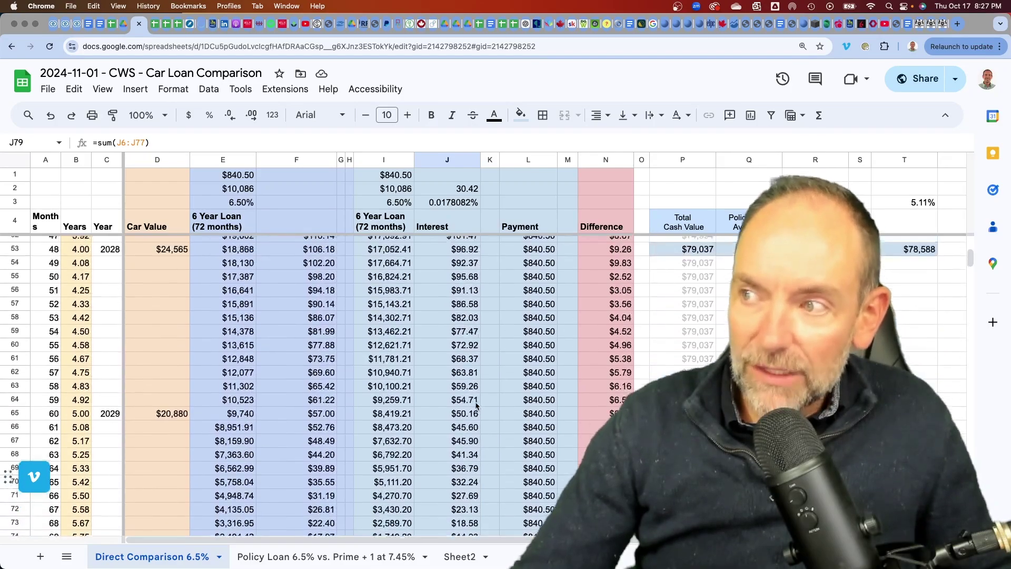
- Check the Total Cash Value at month 0 in P5 and month 12 in P17 alongside the Policy Loan Available and Death Benefit columns
left_click(690, 243)
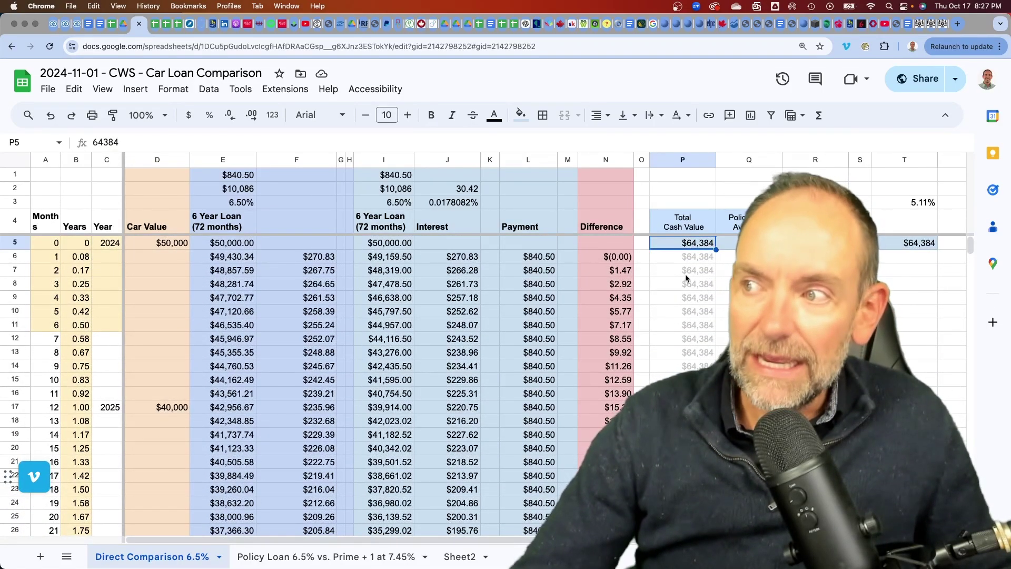
scroll(641, 350, "right", 5)
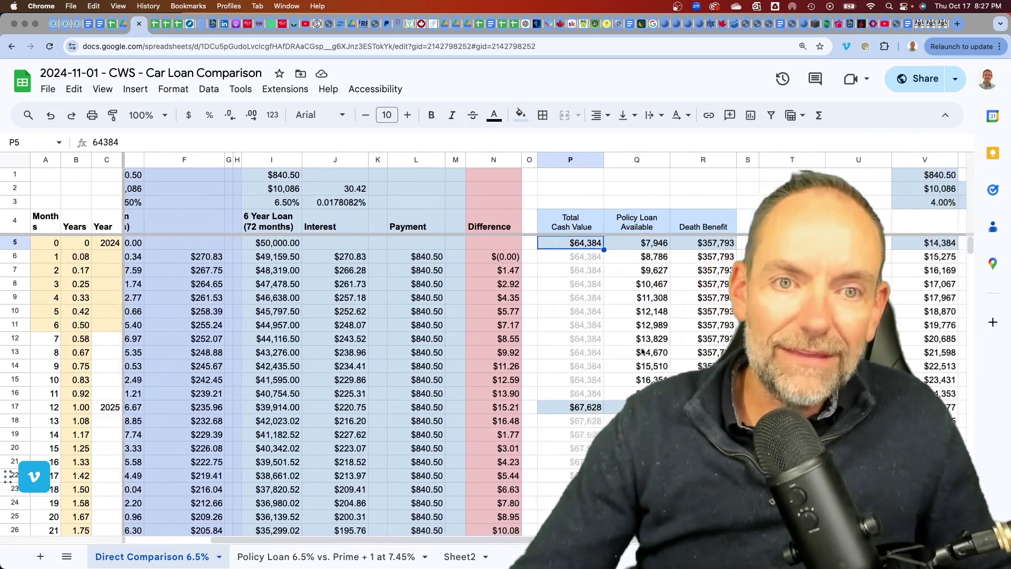
scroll(640, 347, "right", 1)
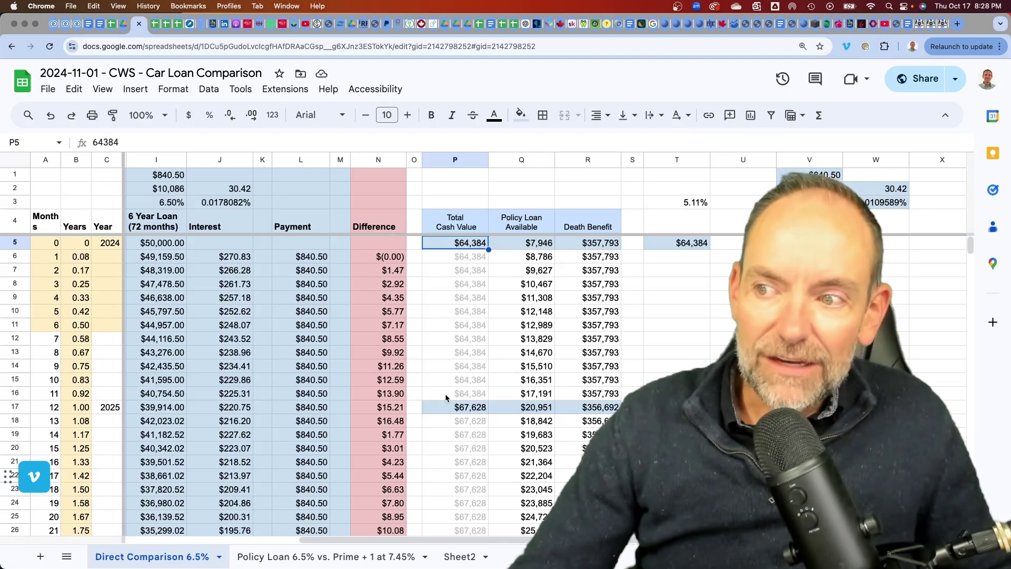
left_click(457, 422)
left_click(456, 411)
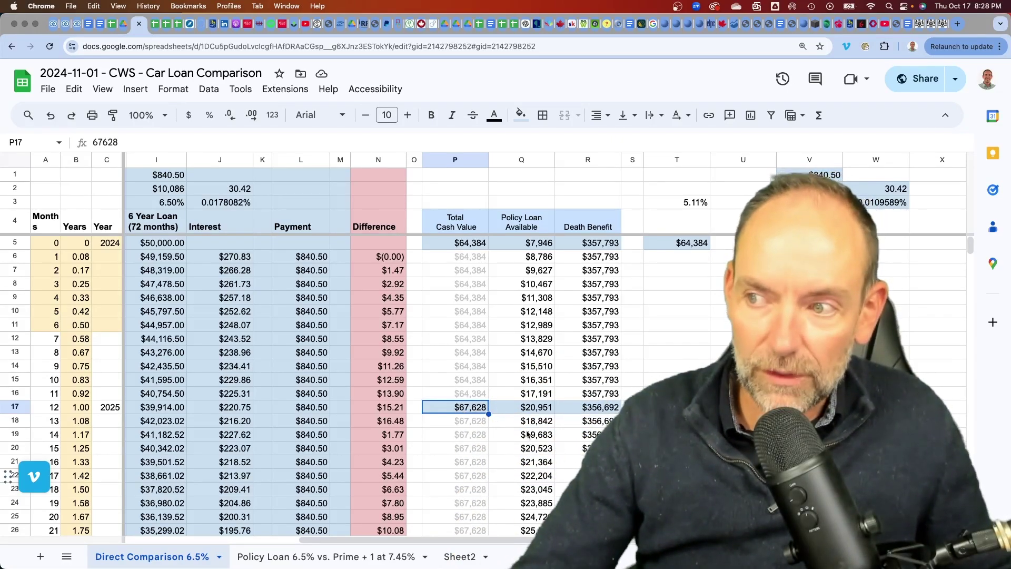
- Follow the Total Cash Value and Policy Loan Available columns through to month 72 and check the cash value in P77
scroll(508, 481, "down", 3)
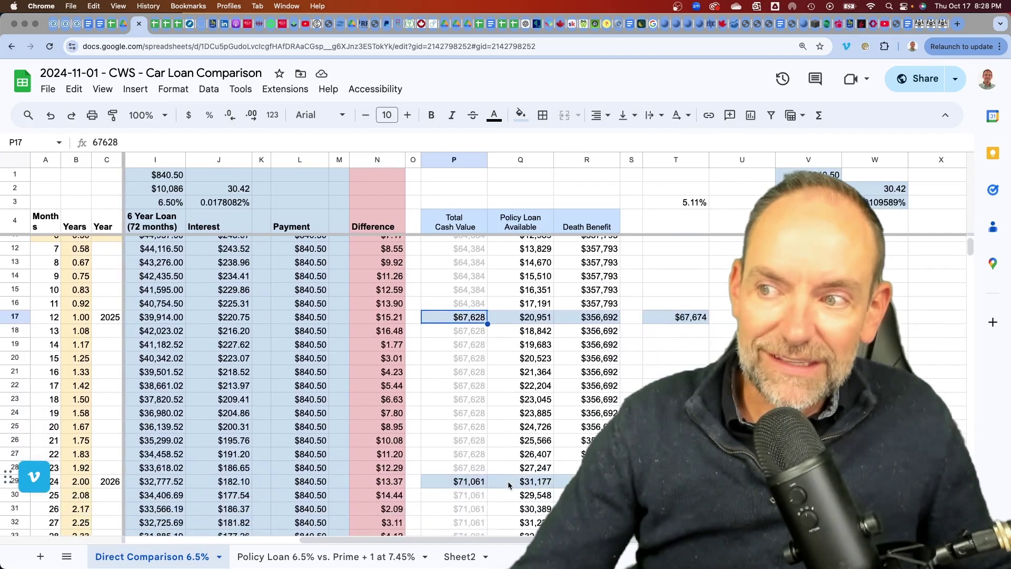
scroll(507, 482, "down", 15)
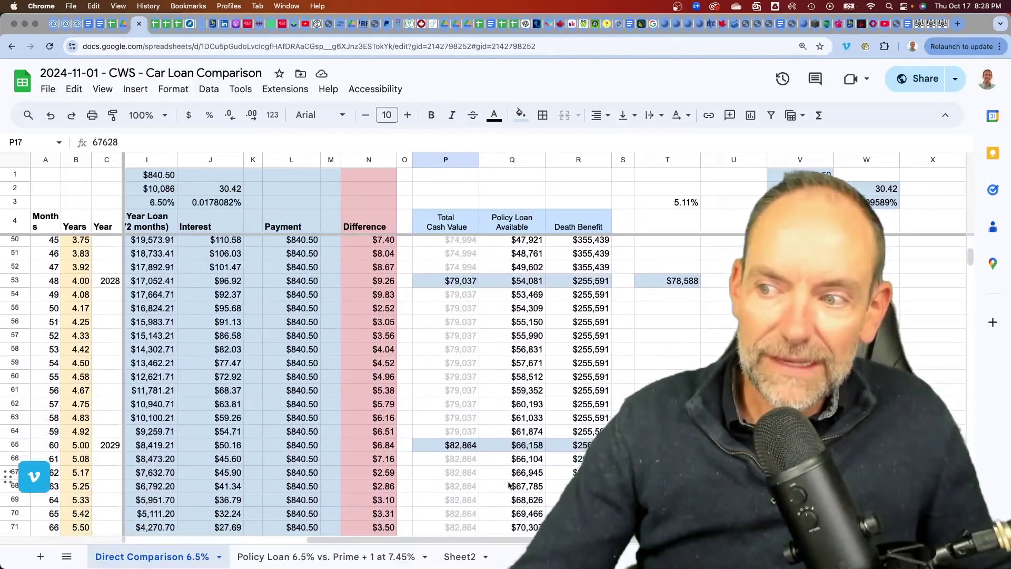
scroll(508, 484, "down", 5)
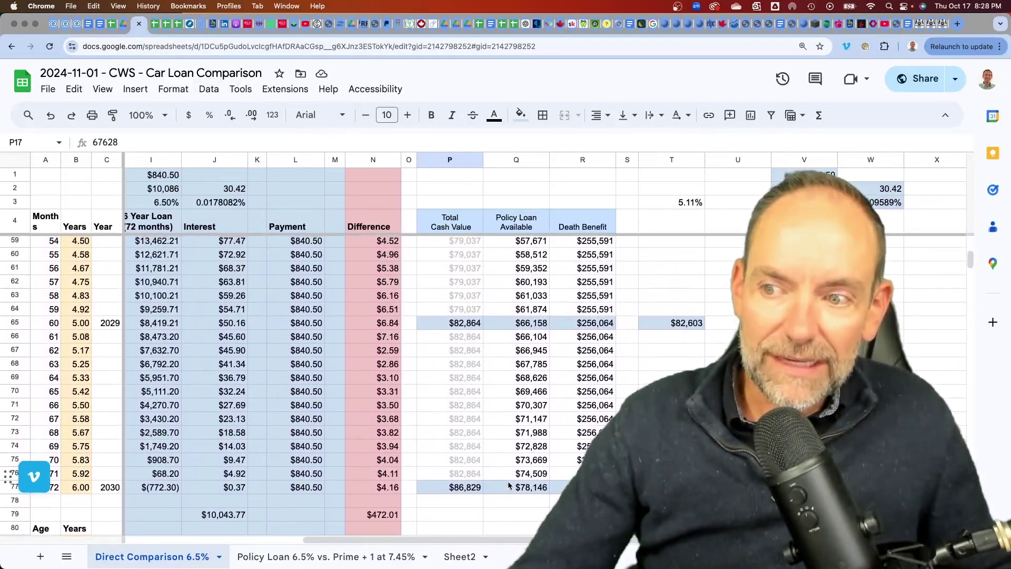
scroll(509, 484, "up", 1)
left_click(462, 500)
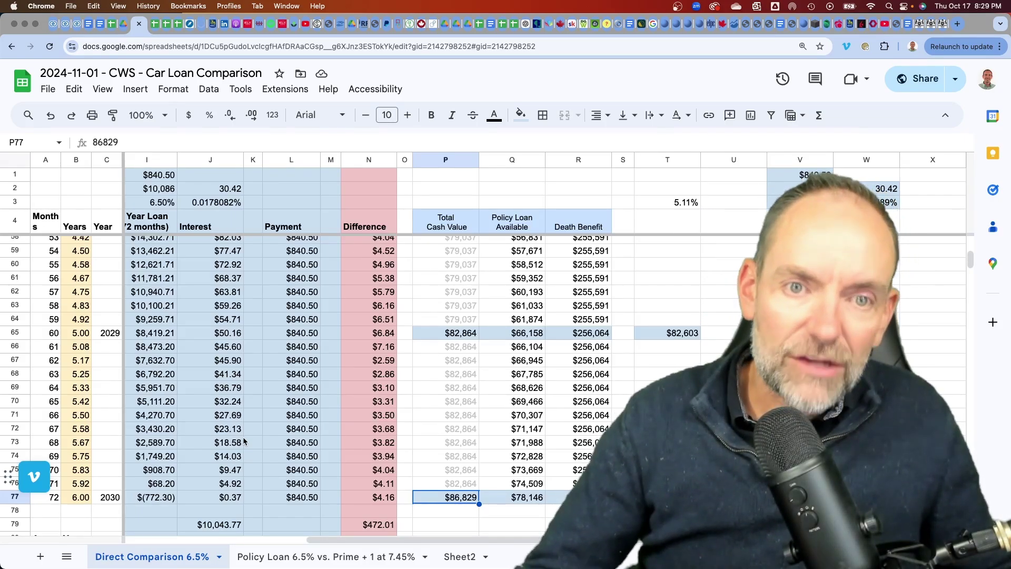
- Return to the Policy Loan 6.5% vs. Prime + 1 at 7.45% sheet and compare the interest rates in E3 and I3
left_click(298, 558)
scroll(333, 405, "up", 10)
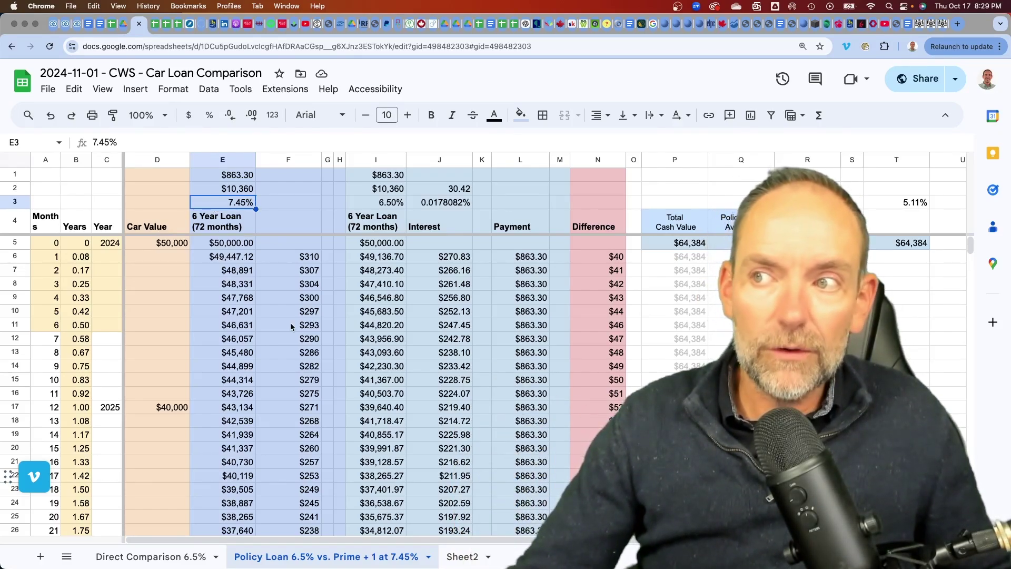
left_click(392, 206)
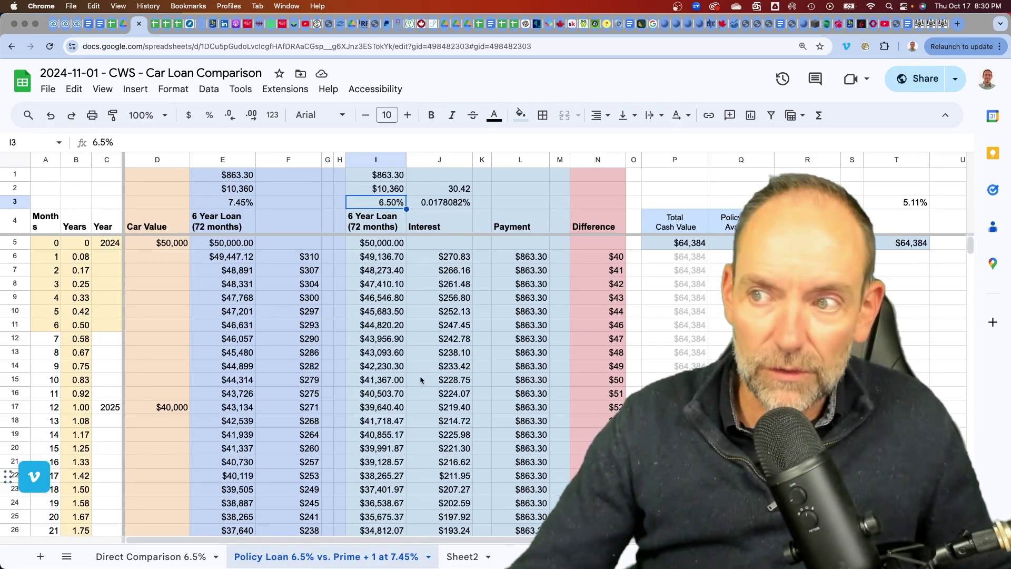
- Review both loans' final balances and interest totals around month 72, comparing their monthly payments in E1 and I1
scroll(420, 379, "down", 15)
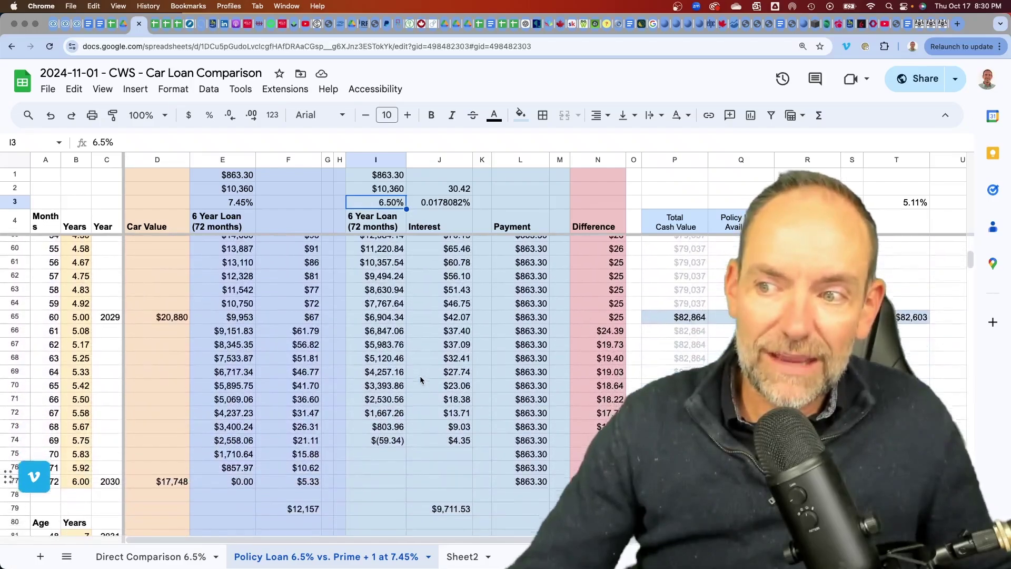
scroll(419, 375, "down", 3)
scroll(419, 375, "up", 3)
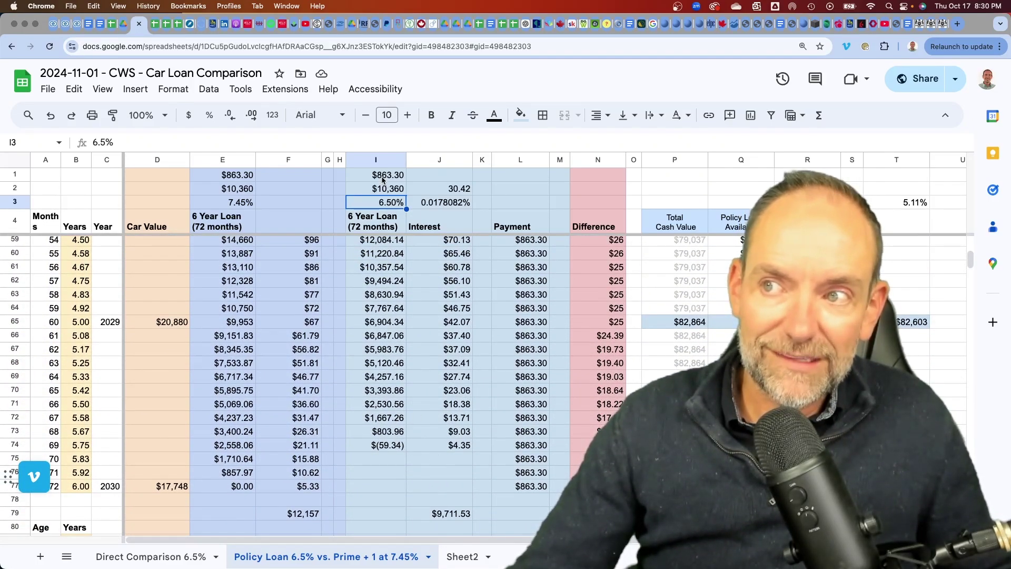
left_click(243, 177)
left_click(402, 180)
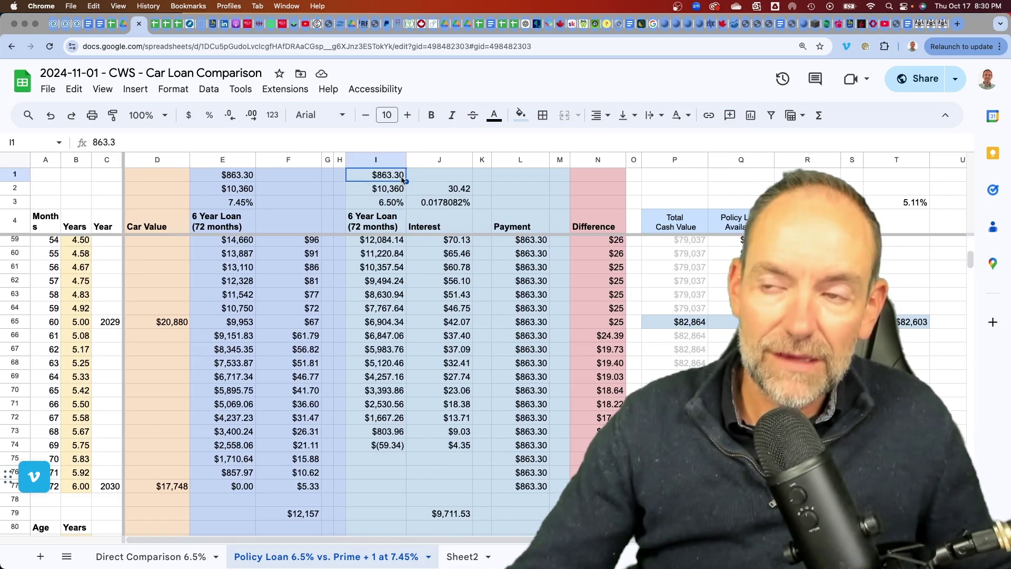
left_click(245, 176)
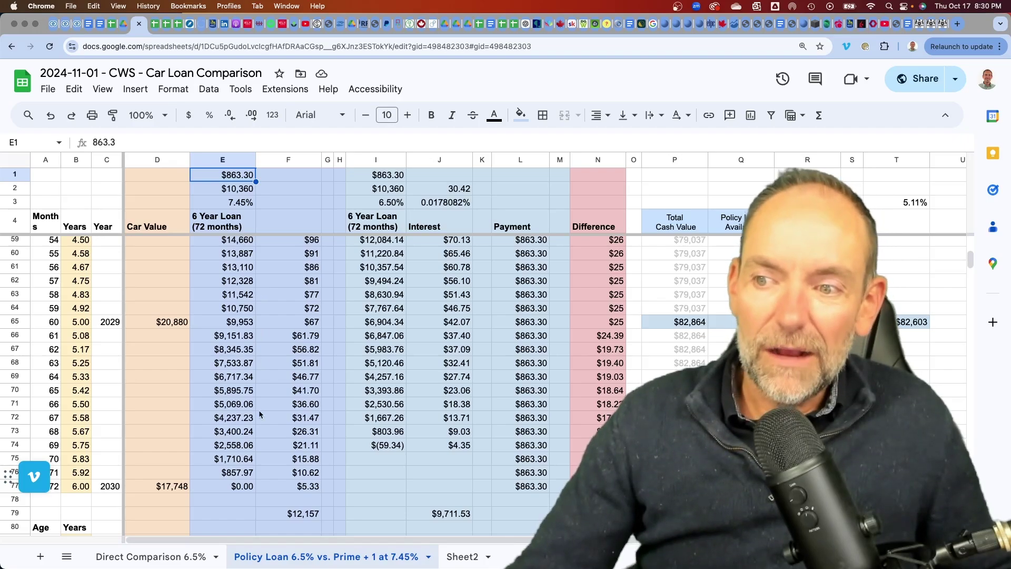
left_click(380, 182)
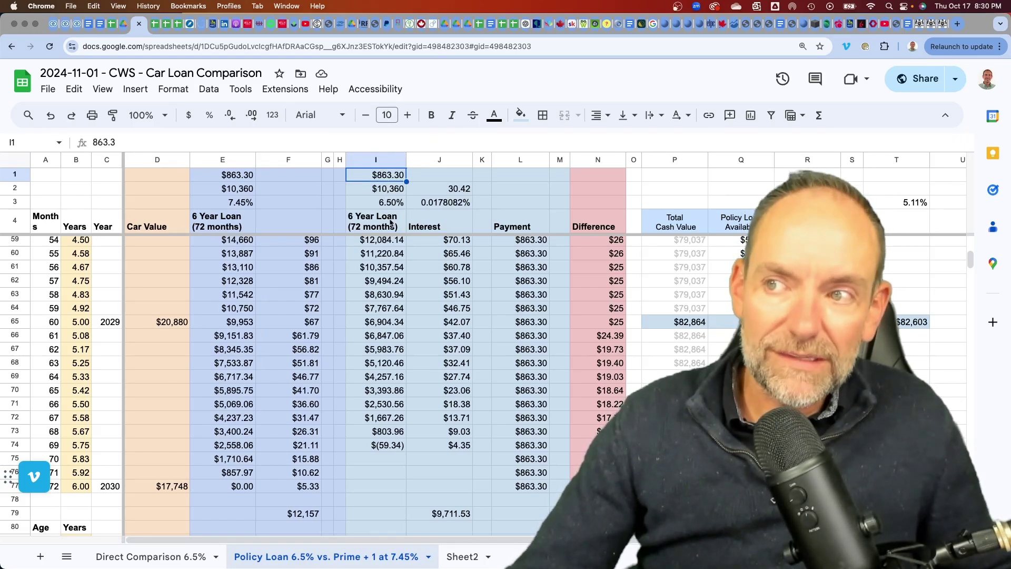
- Check the loan payoff balances in I73 and E77, and compare the interest totals in F79 and J79 with the difference in N79
left_click(388, 432)
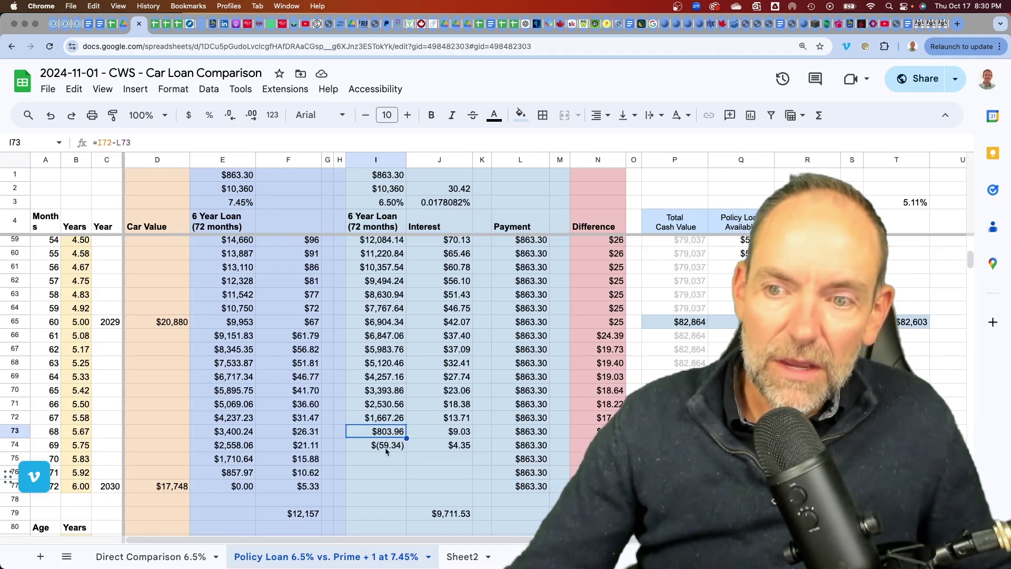
left_click(233, 487)
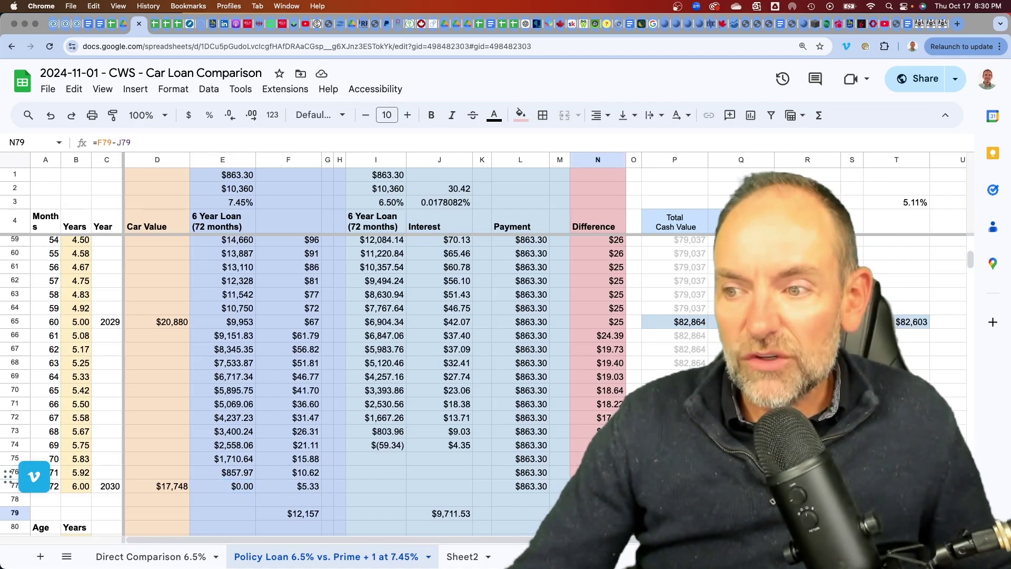
left_click(598, 513)
scroll(598, 513, "down", 1)
scroll(598, 513, "down", 1)
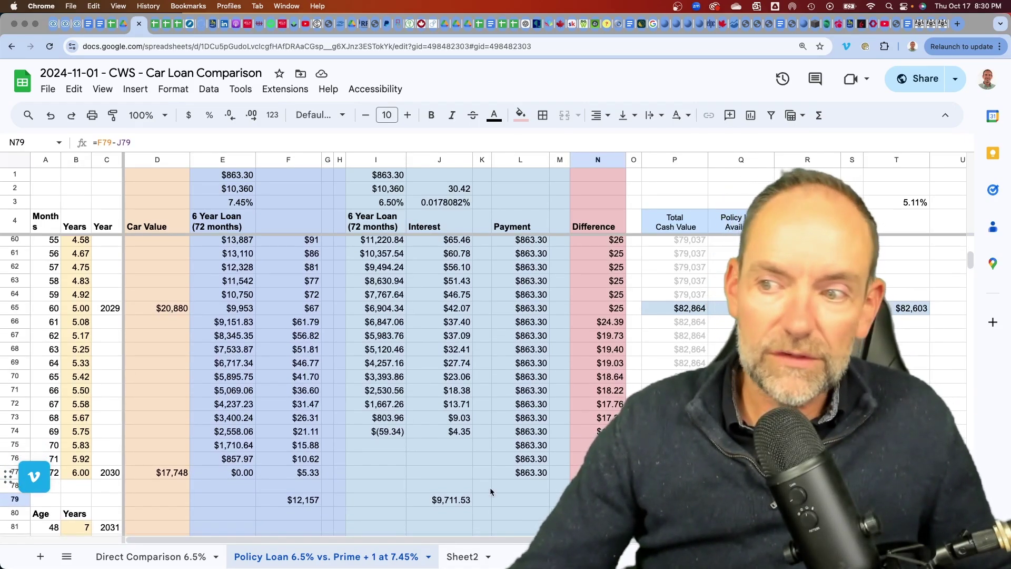
left_click(311, 499)
left_click(445, 498)
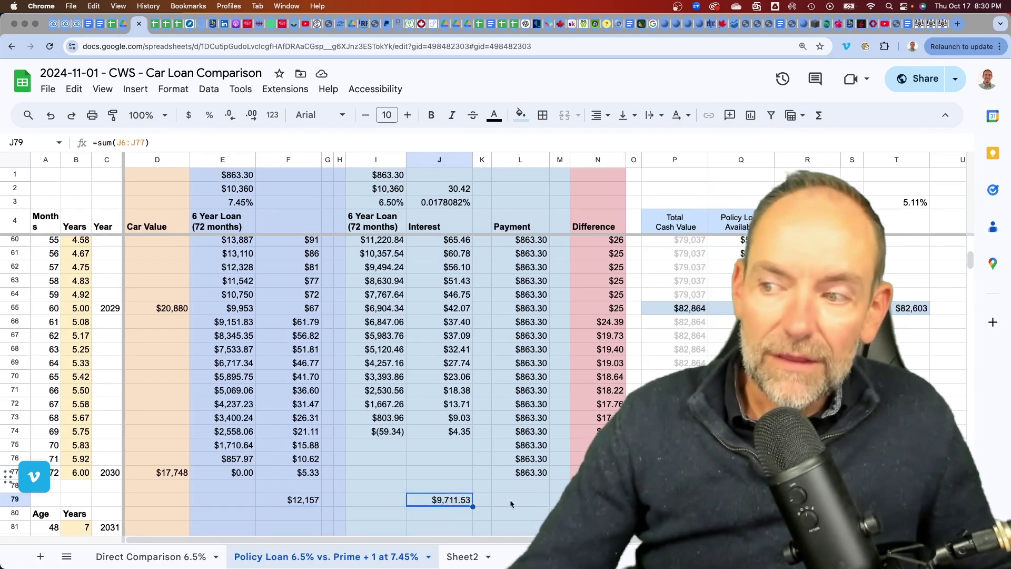
left_click(597, 499)
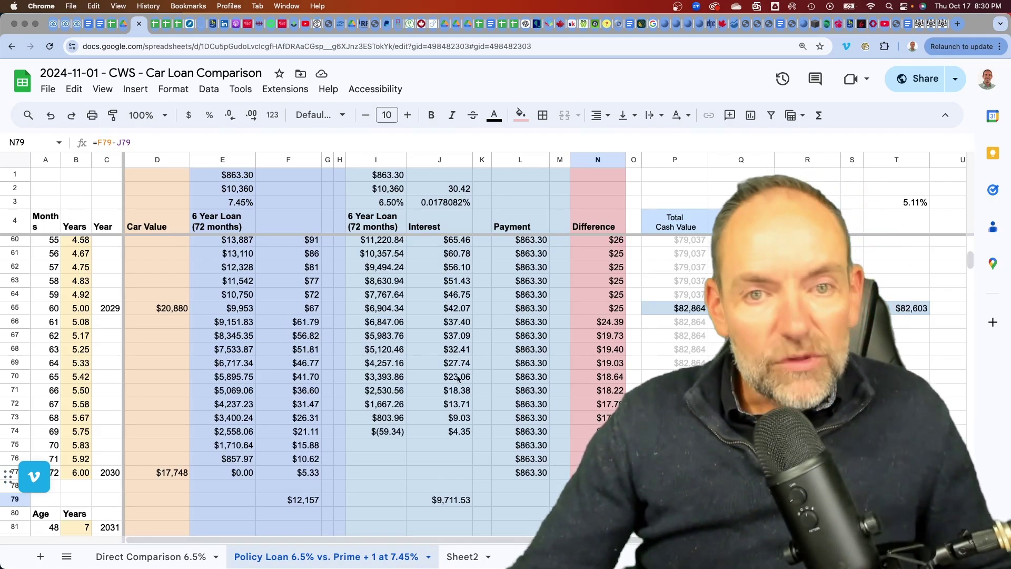
- Return to month 0 of the loan schedule and highlight the whole 6.50% loan balance column I
scroll(457, 378, "up", 2)
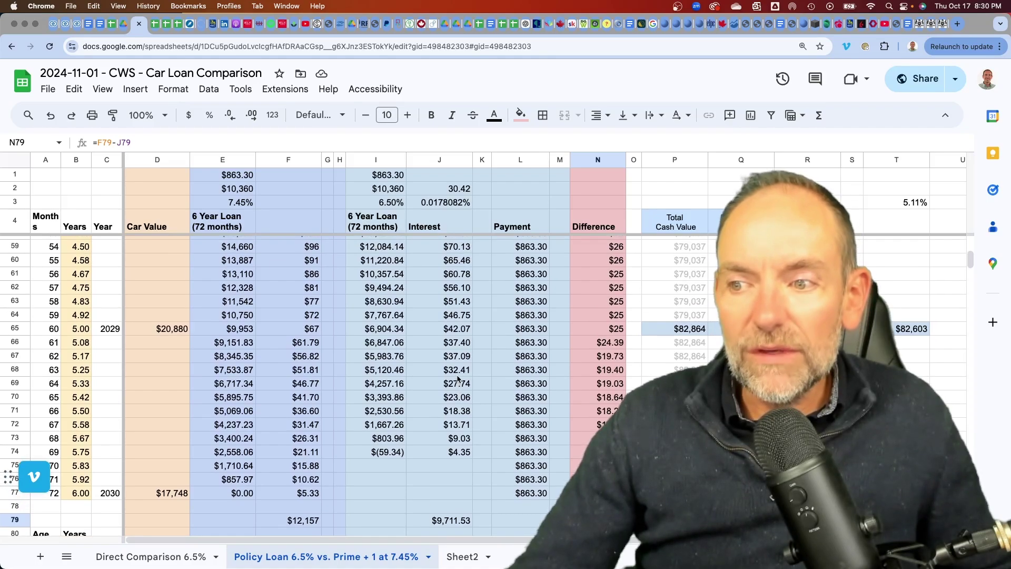
scroll(457, 378, "down", 2)
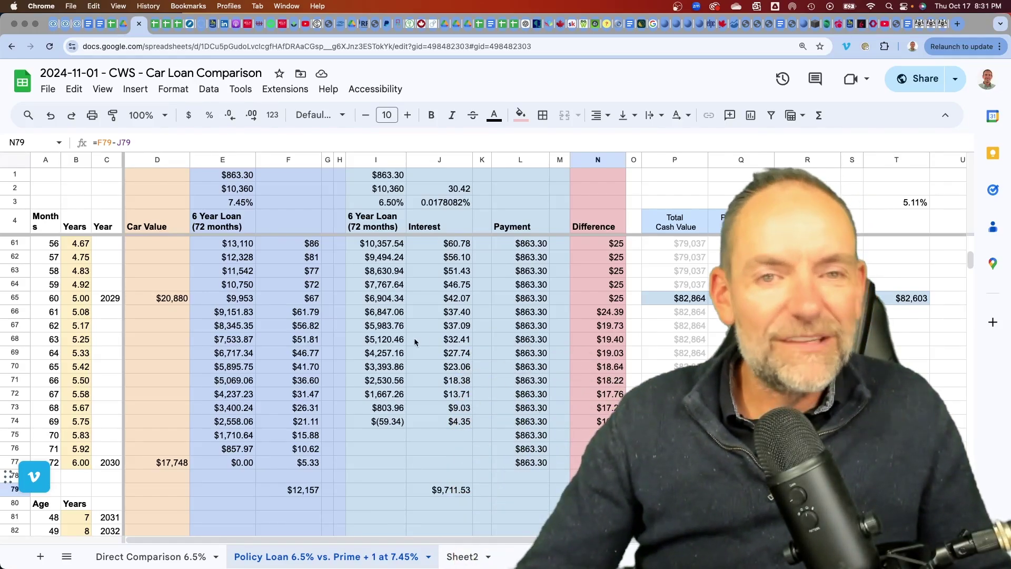
scroll(422, 399, "up", 10)
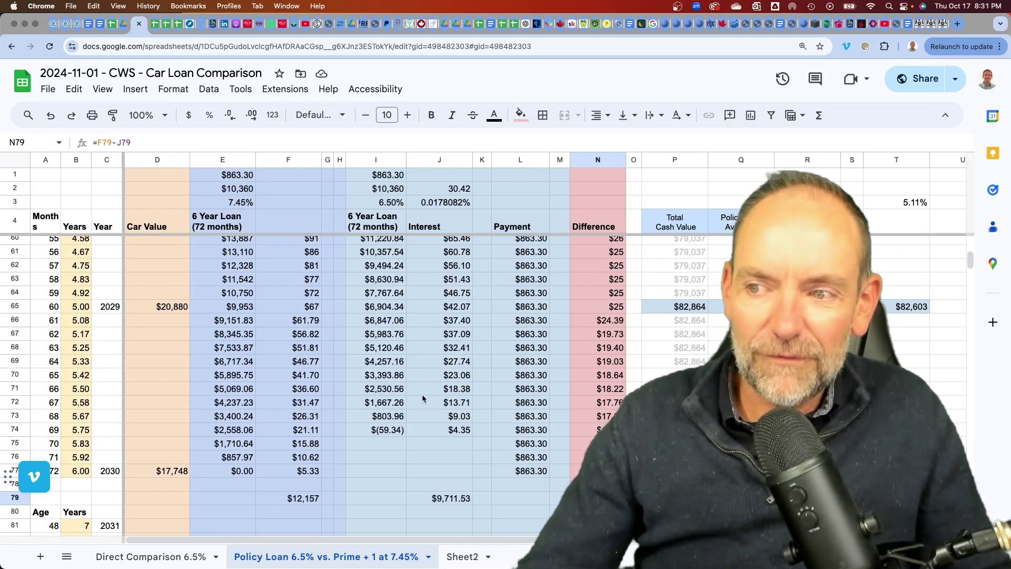
scroll(423, 399, "up", 7)
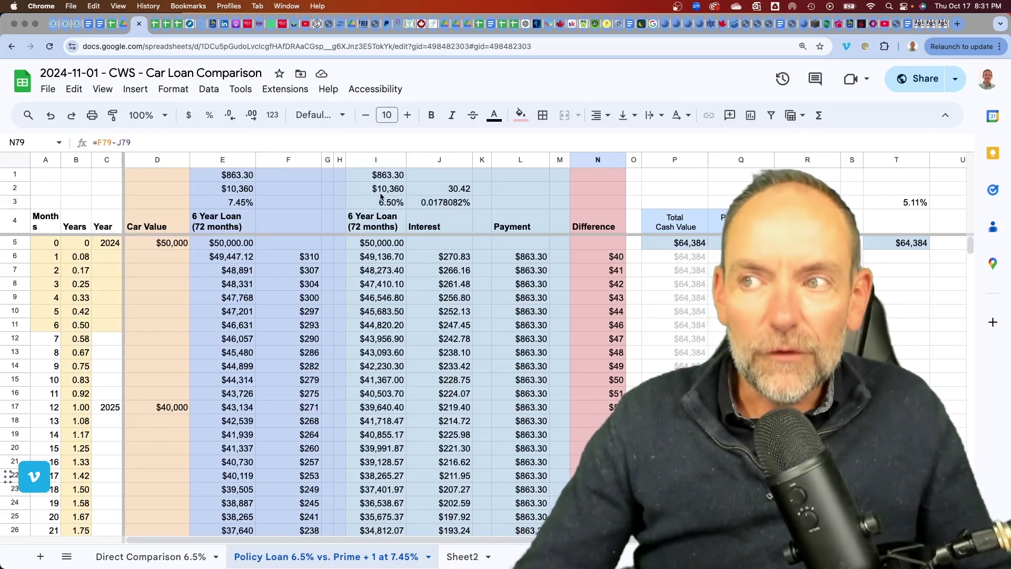
left_click(376, 159)
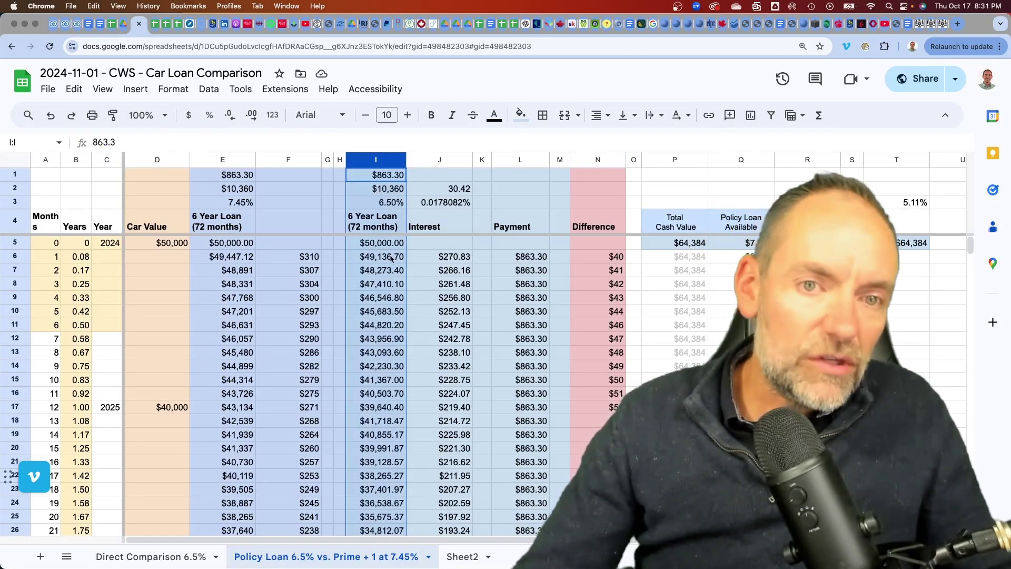